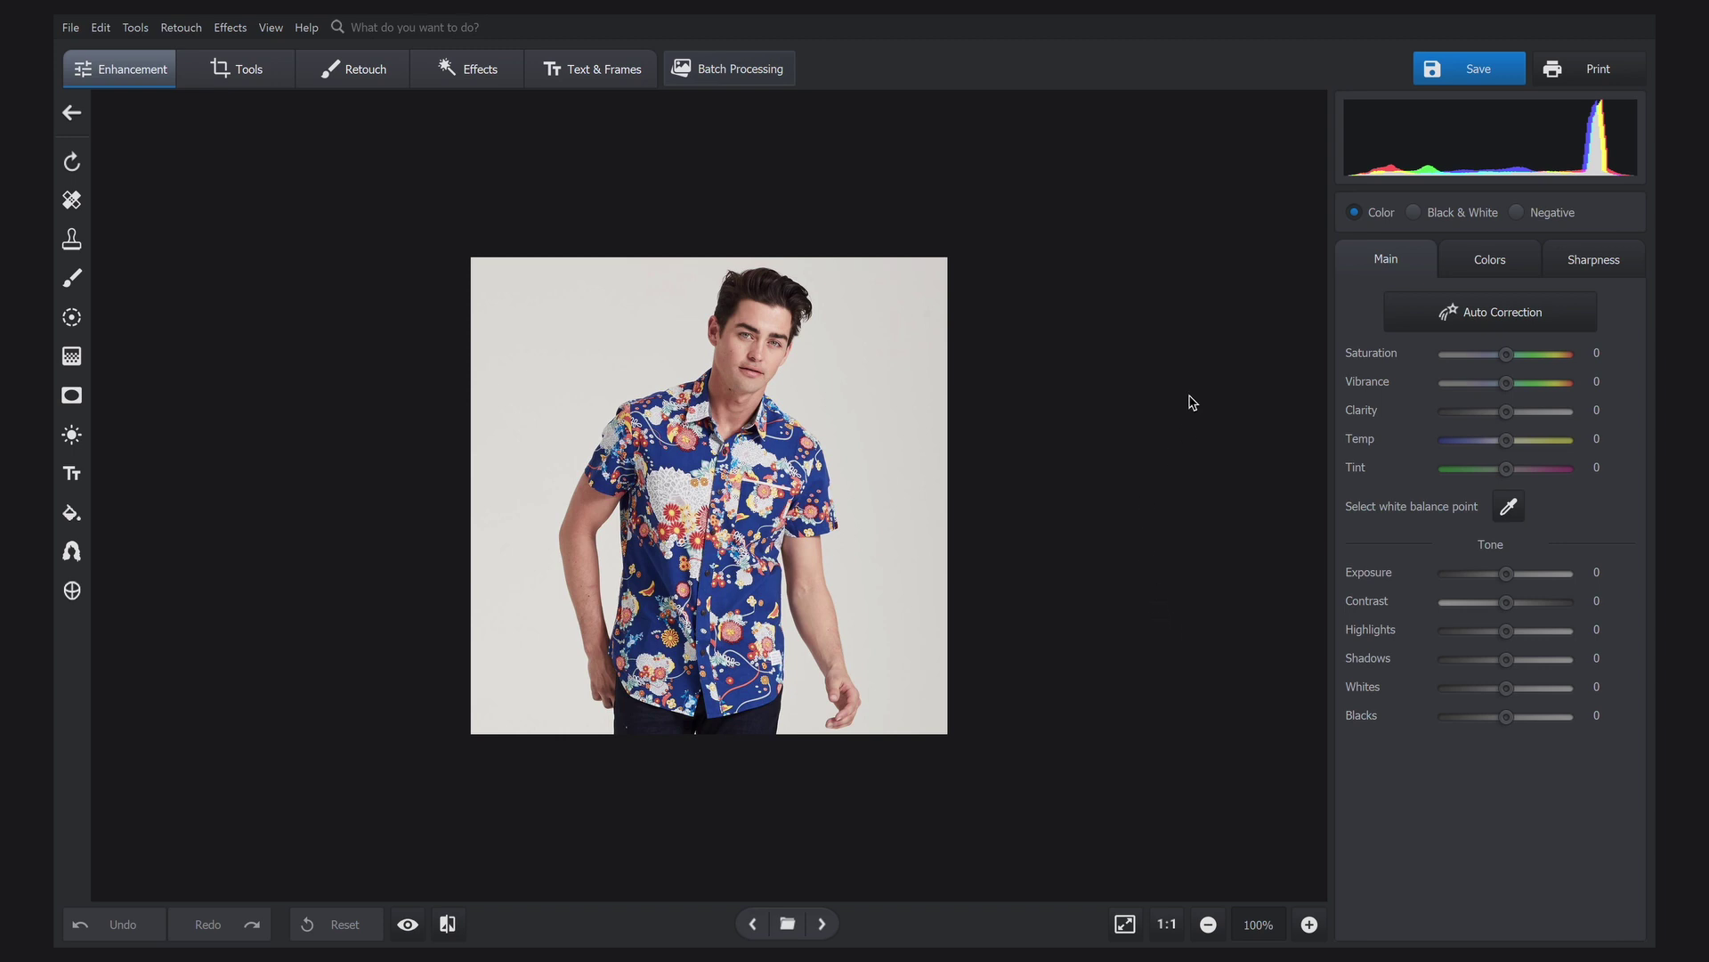
Step: Shift the Blues hue right to turn the floral shirt purple, and nudge the Reds hue slightly left
left_click(1518, 254)
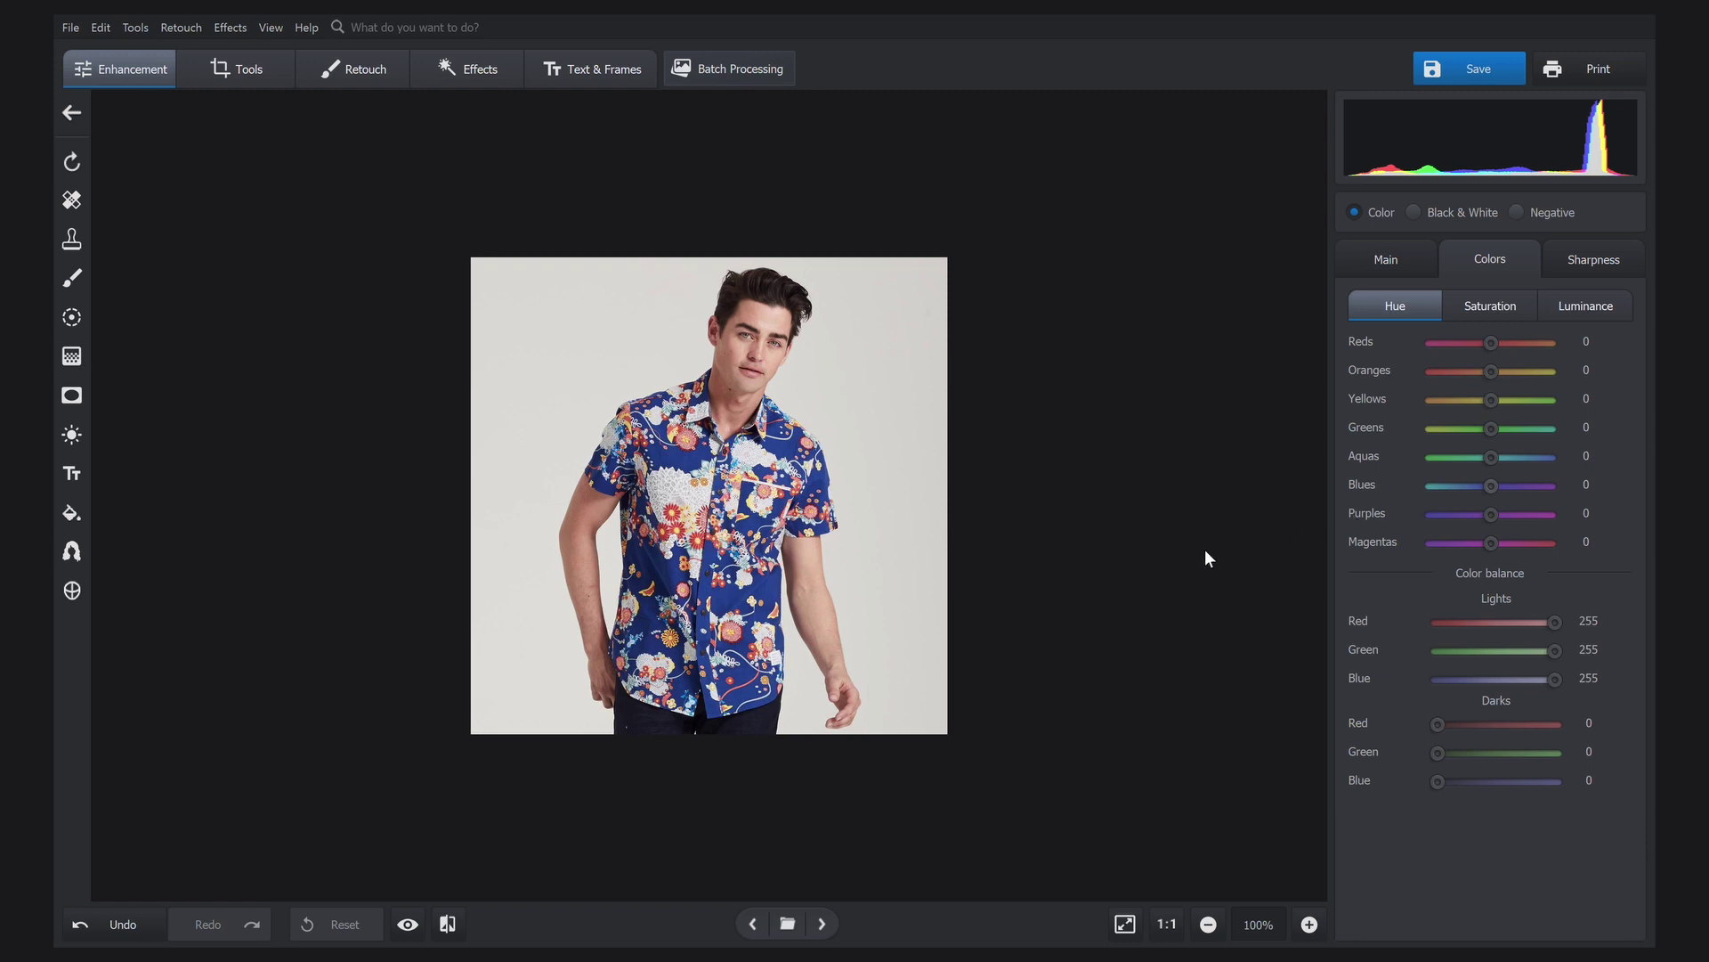
mouse_move(1491, 485)
left_mouse_down()
mouse_move(1546, 484)
mouse_move(1438, 487)
mouse_move(1523, 486)
left_mouse_up()
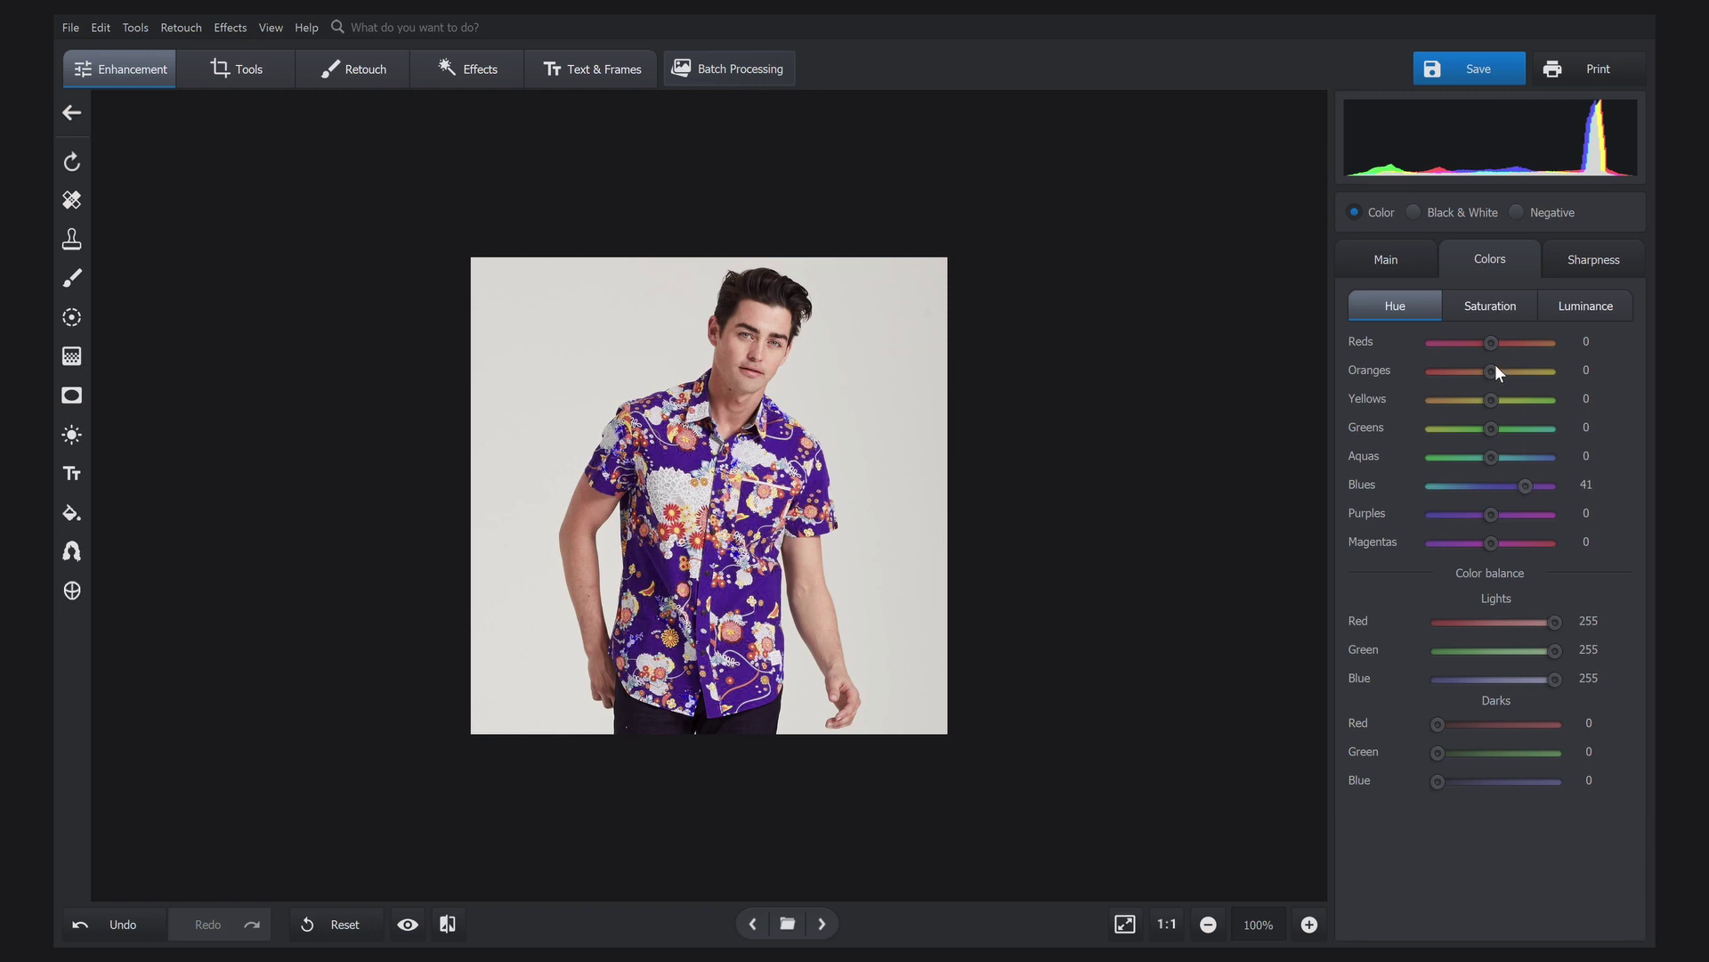
mouse_move(1491, 342)
left_mouse_down()
mouse_move(1453, 348)
mouse_move(1553, 348)
mouse_move(1495, 347)
left_mouse_up()
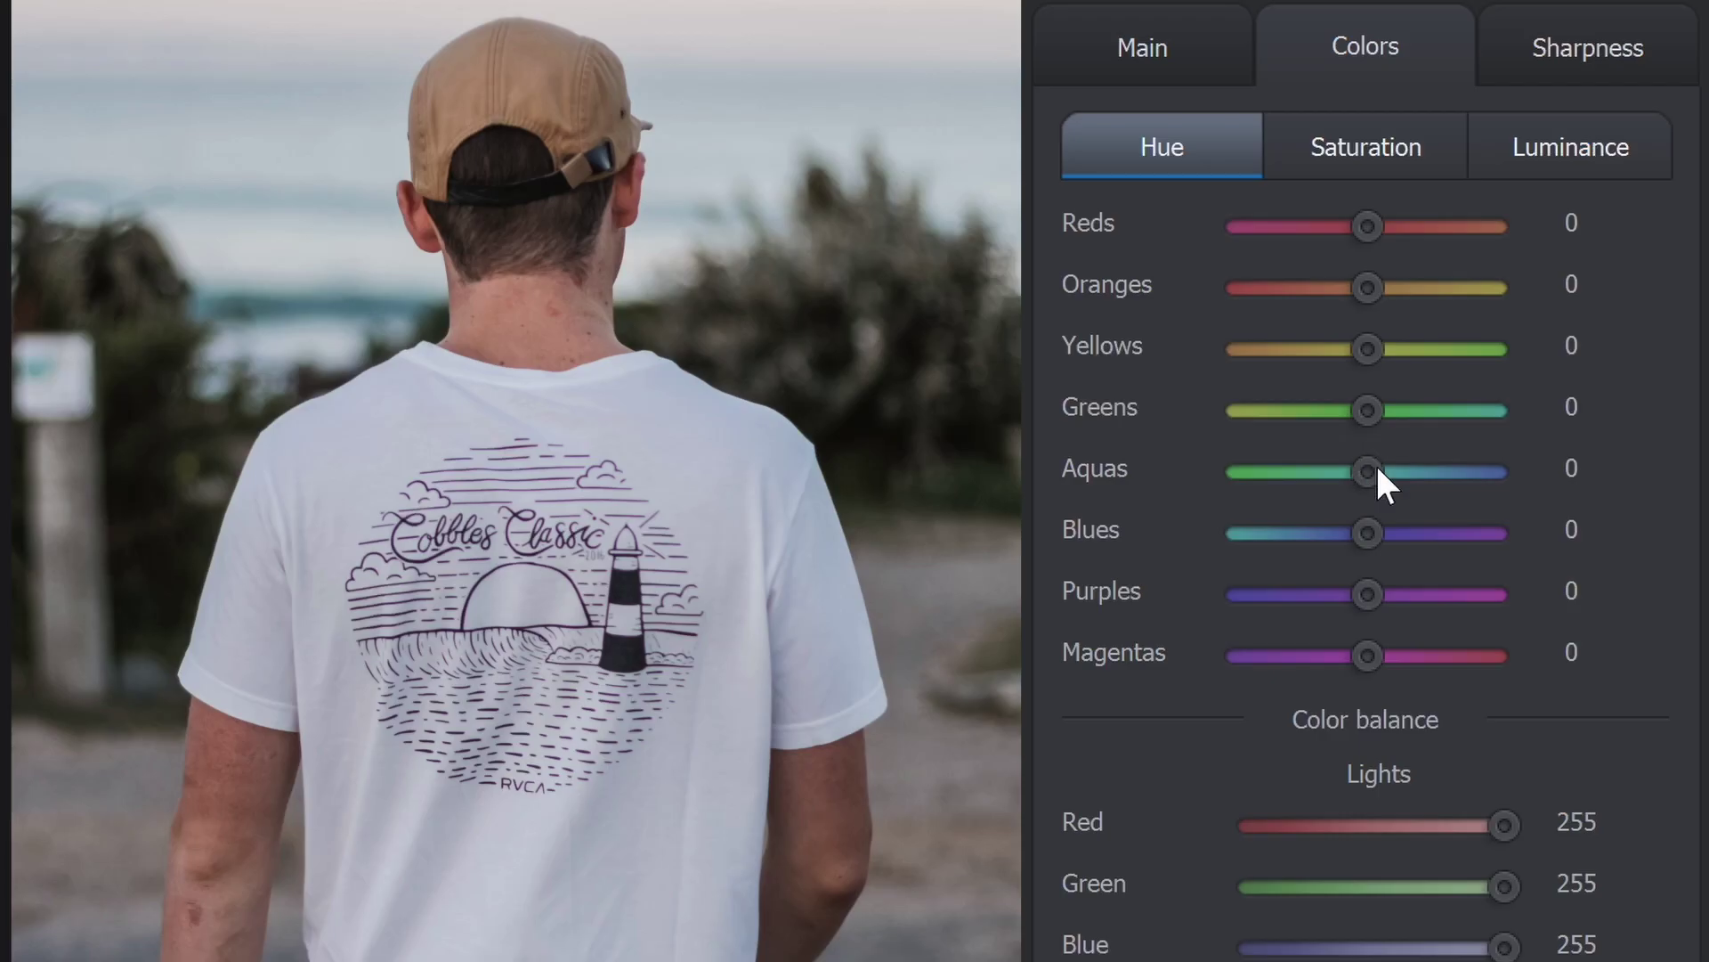
Step: Trial an Aquas hue shift on the T-shirt photo, reset it to 0, and switch to the Retouch tools
left_click_drag(1498, 461, 1440, 465)
double_click(1241, 471)
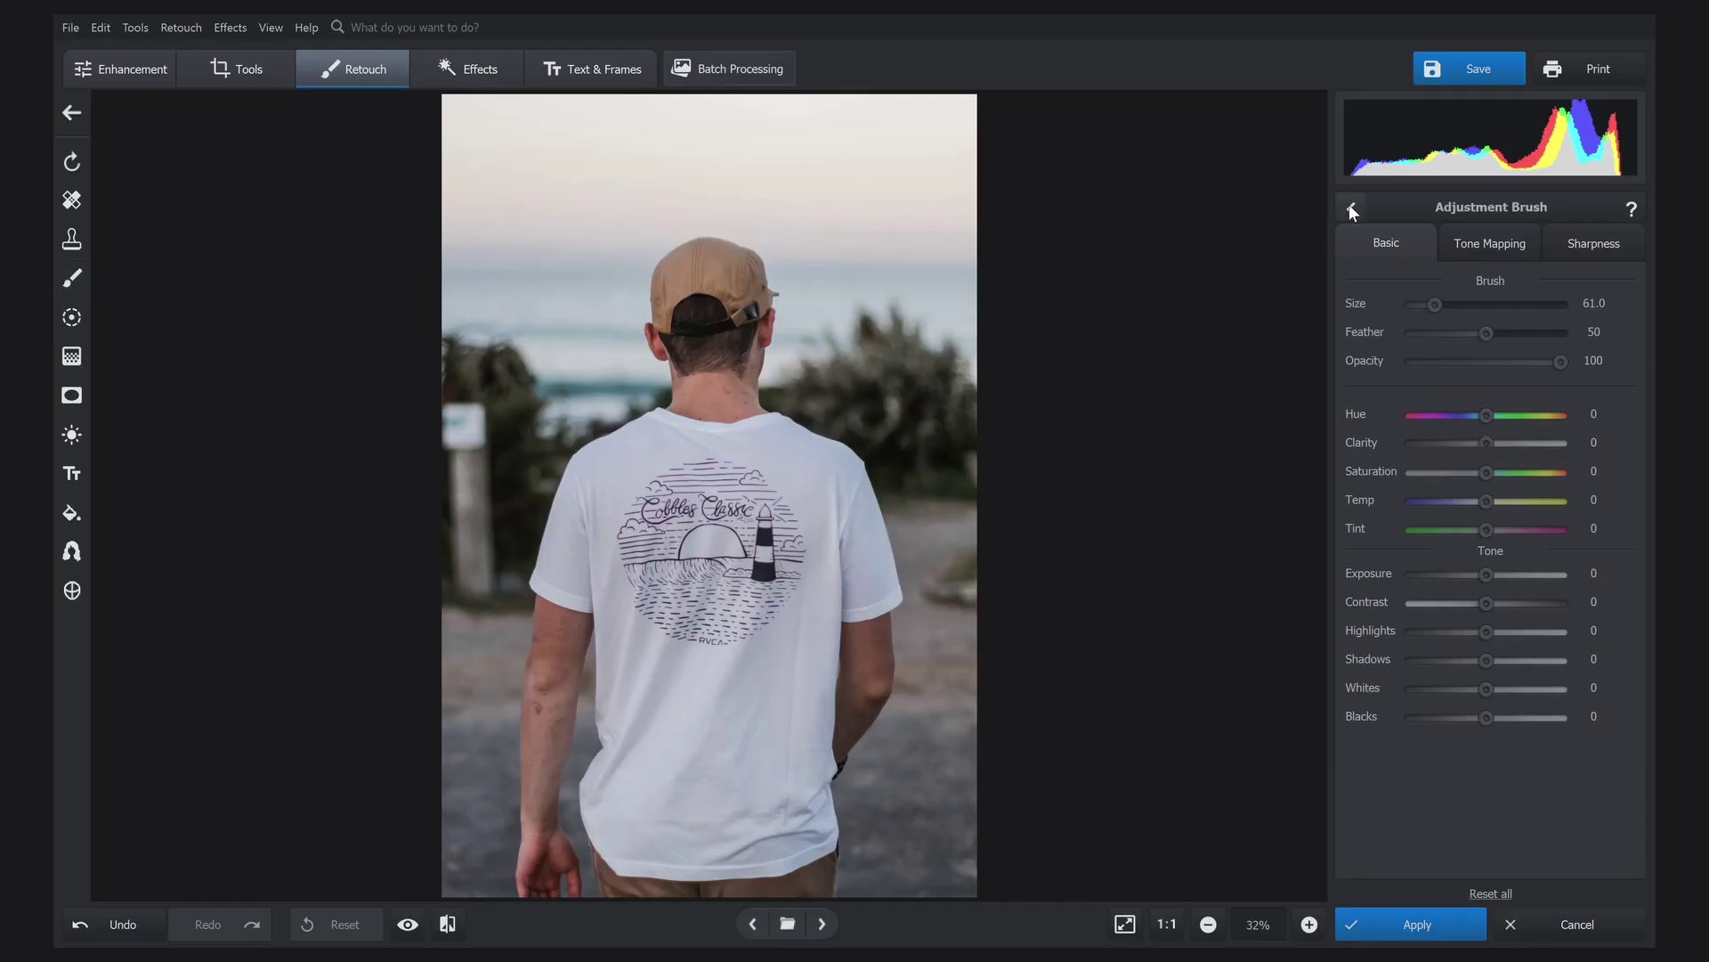
left_click(1349, 204)
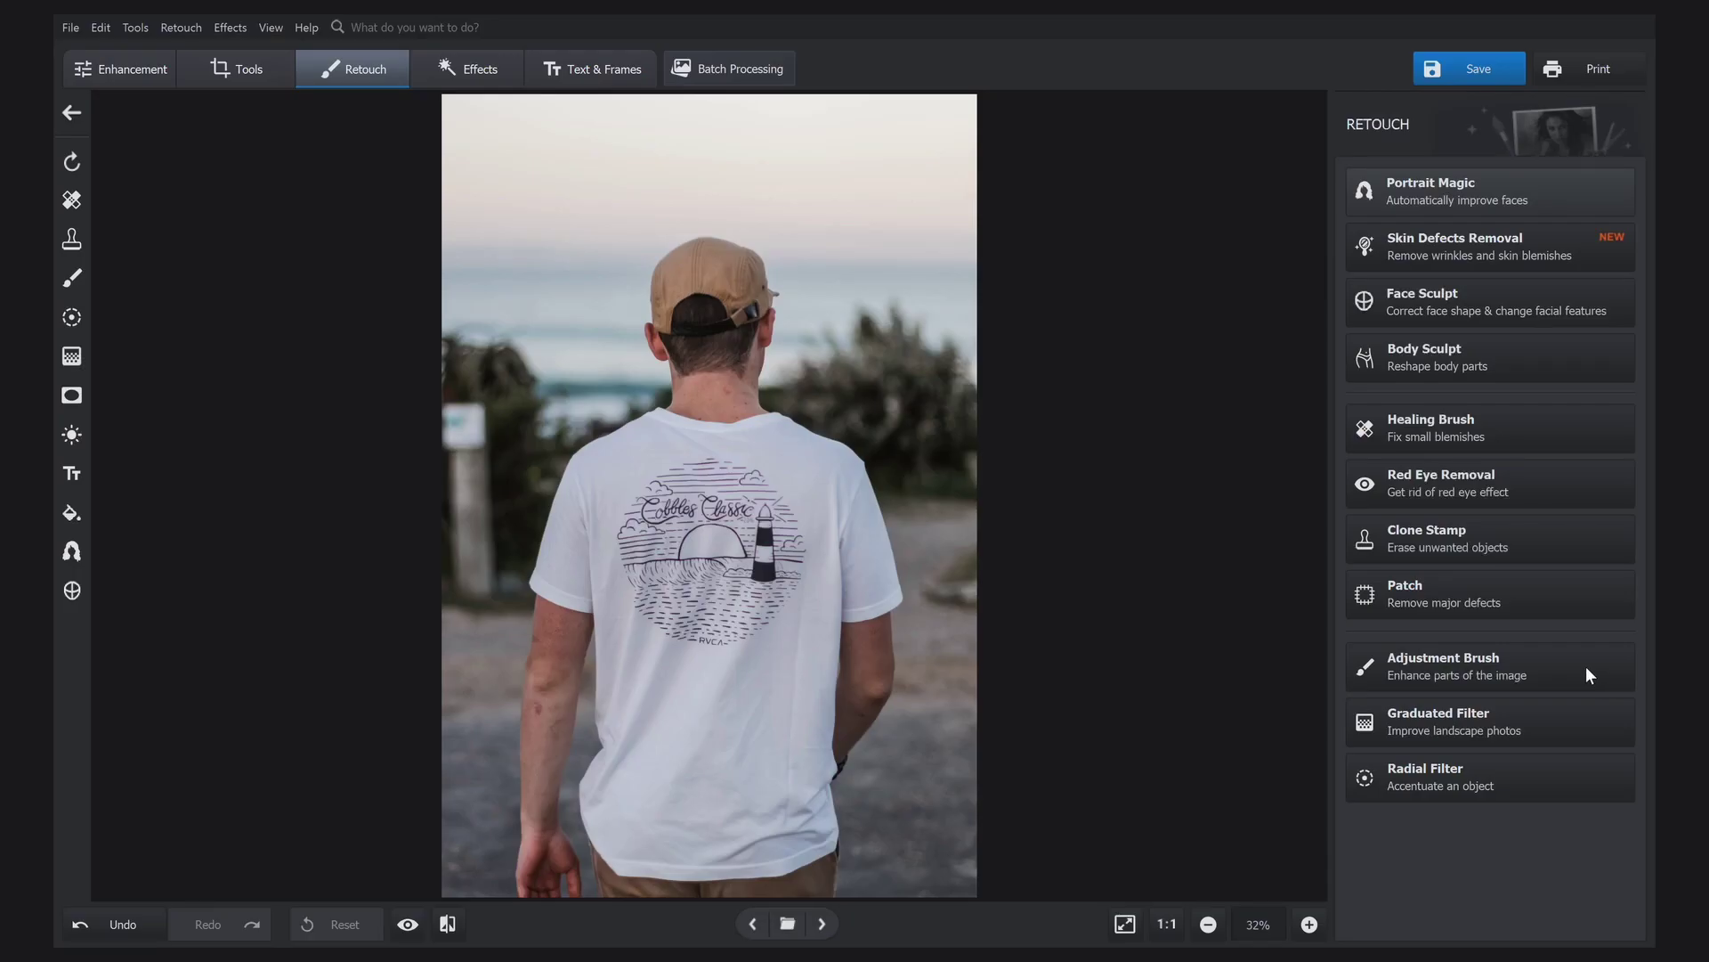
Step: Zoom in on the white T-shirt and paint it with the Adjustment Brush at size 322, feather 13
left_click(1586, 667)
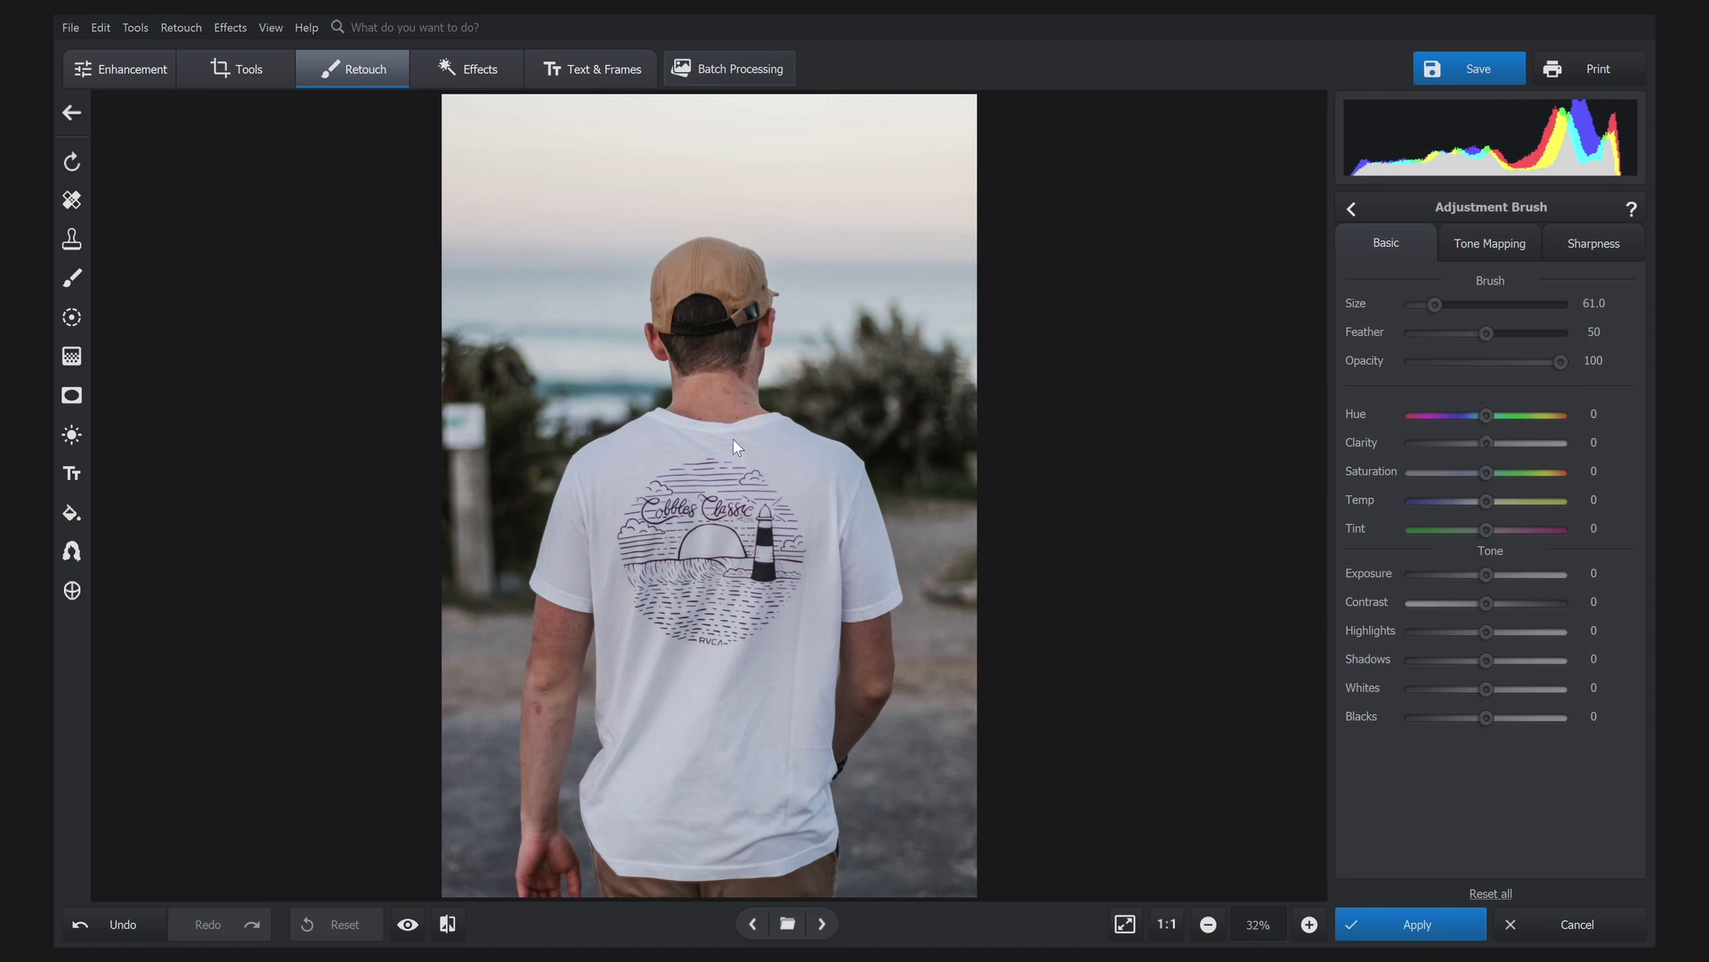
scroll(729, 485, "up", 2)
left_click(1313, 924)
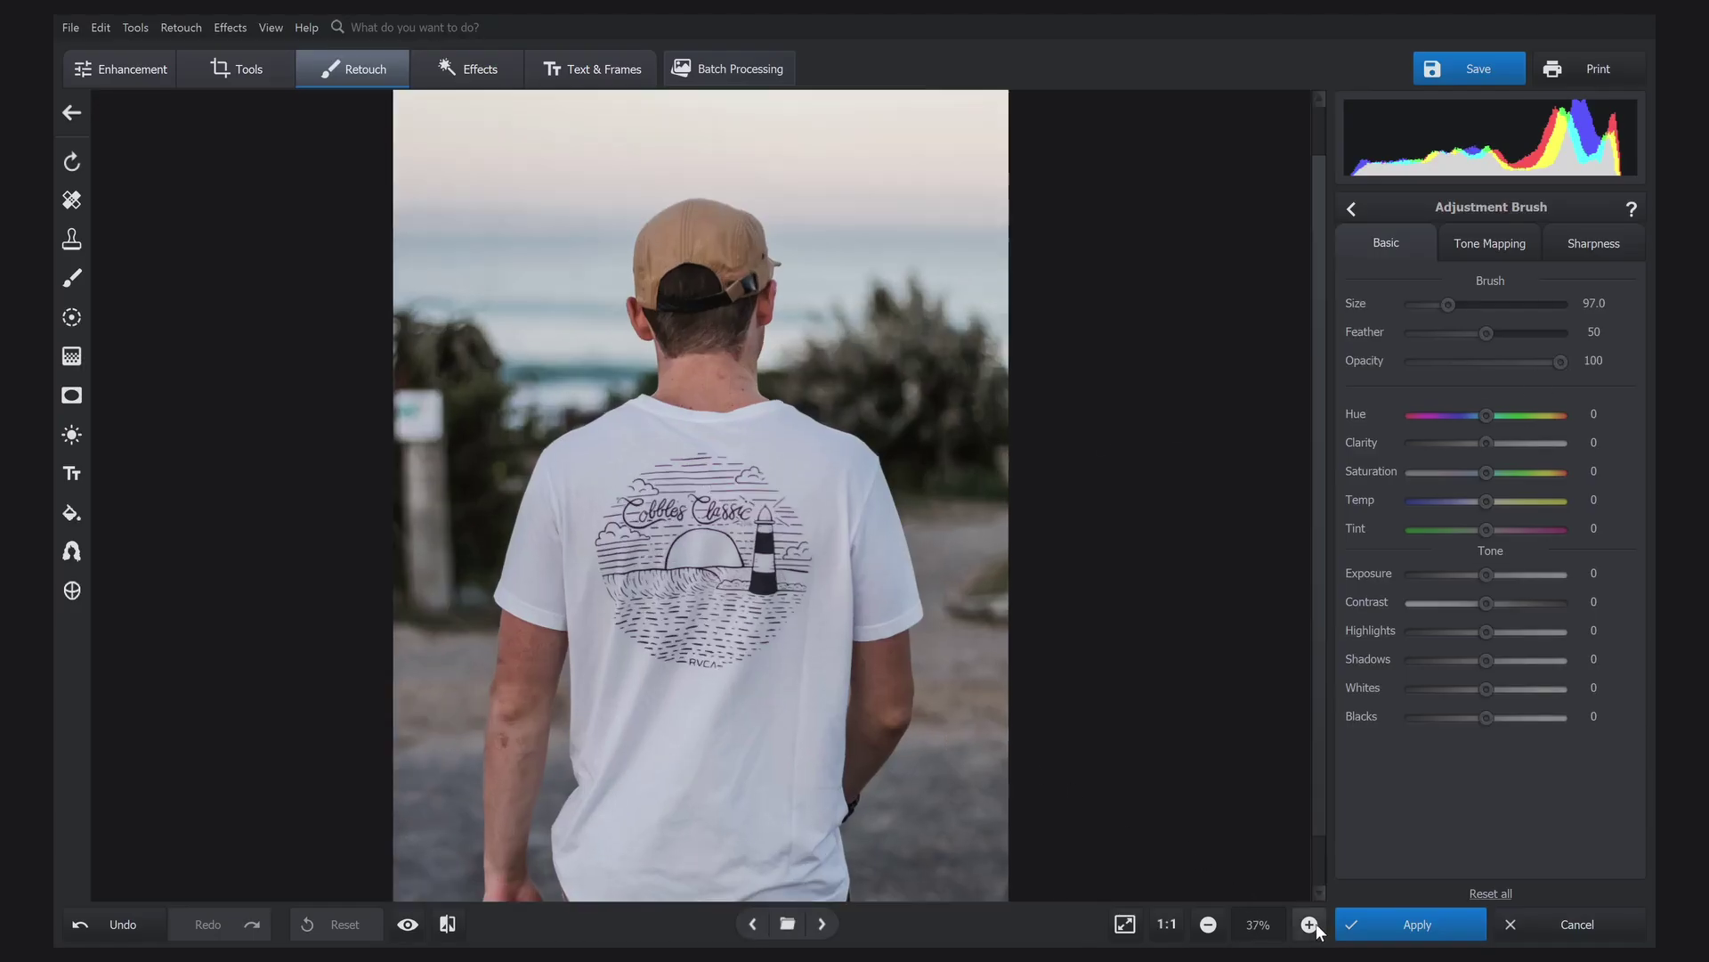
left_click(1314, 925)
left_click(1315, 924)
left_click(1315, 924)
left_click(1314, 923)
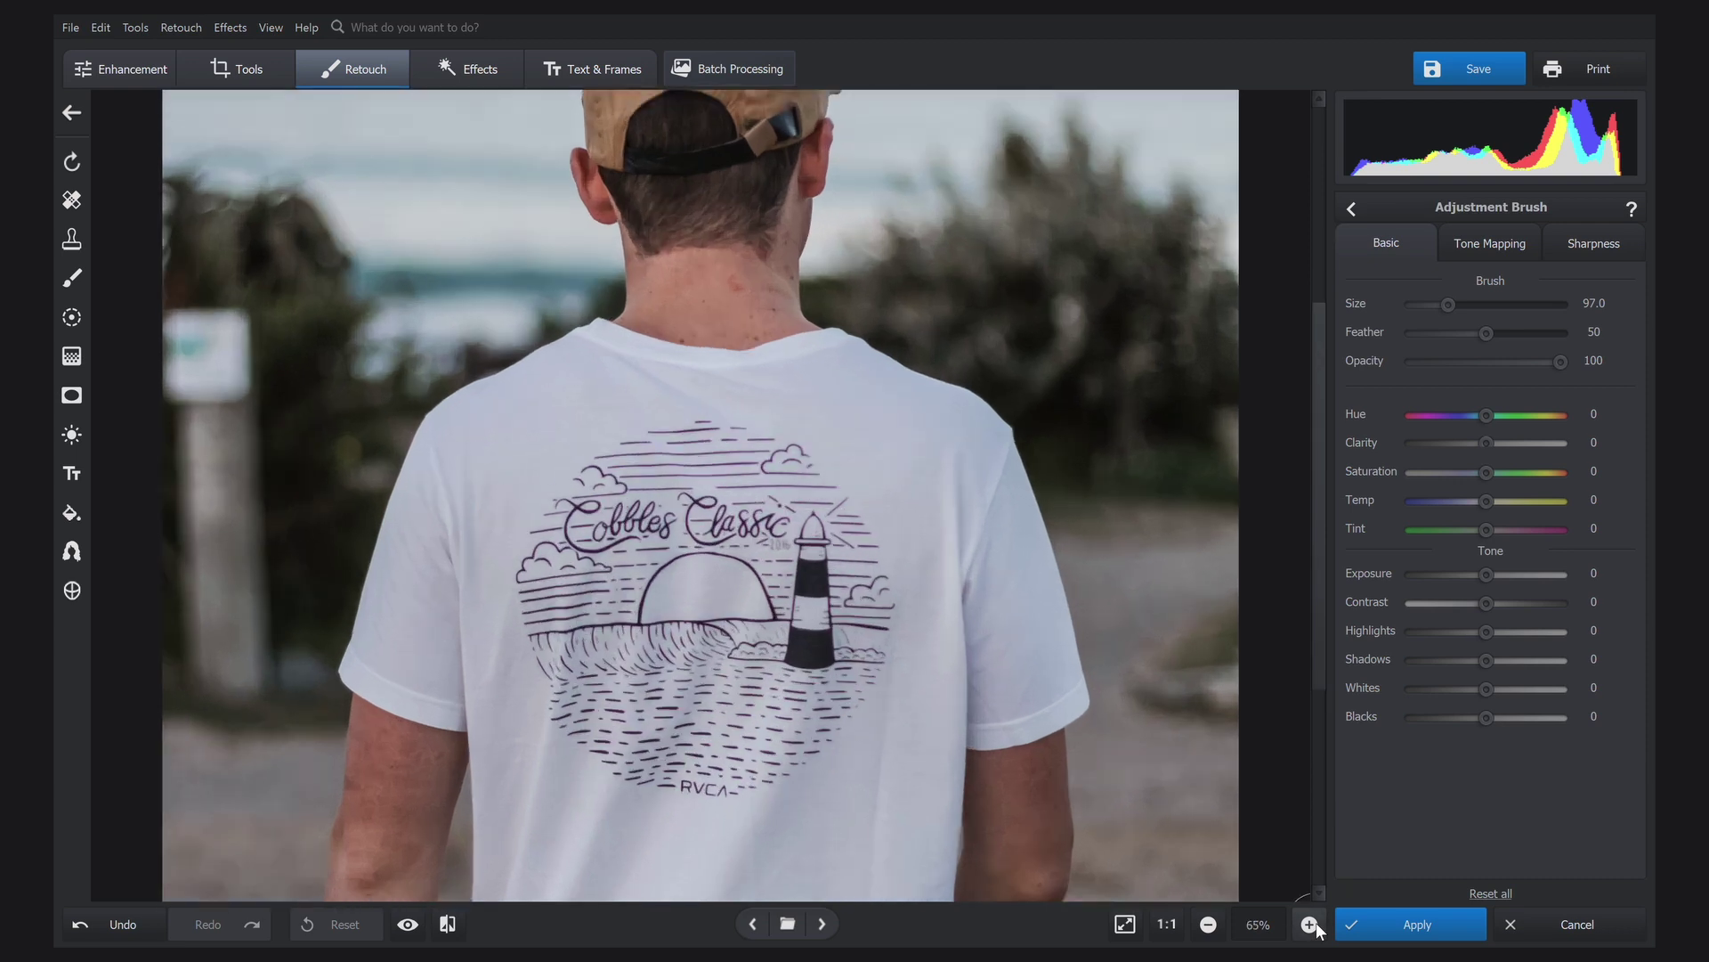
left_click(1315, 924)
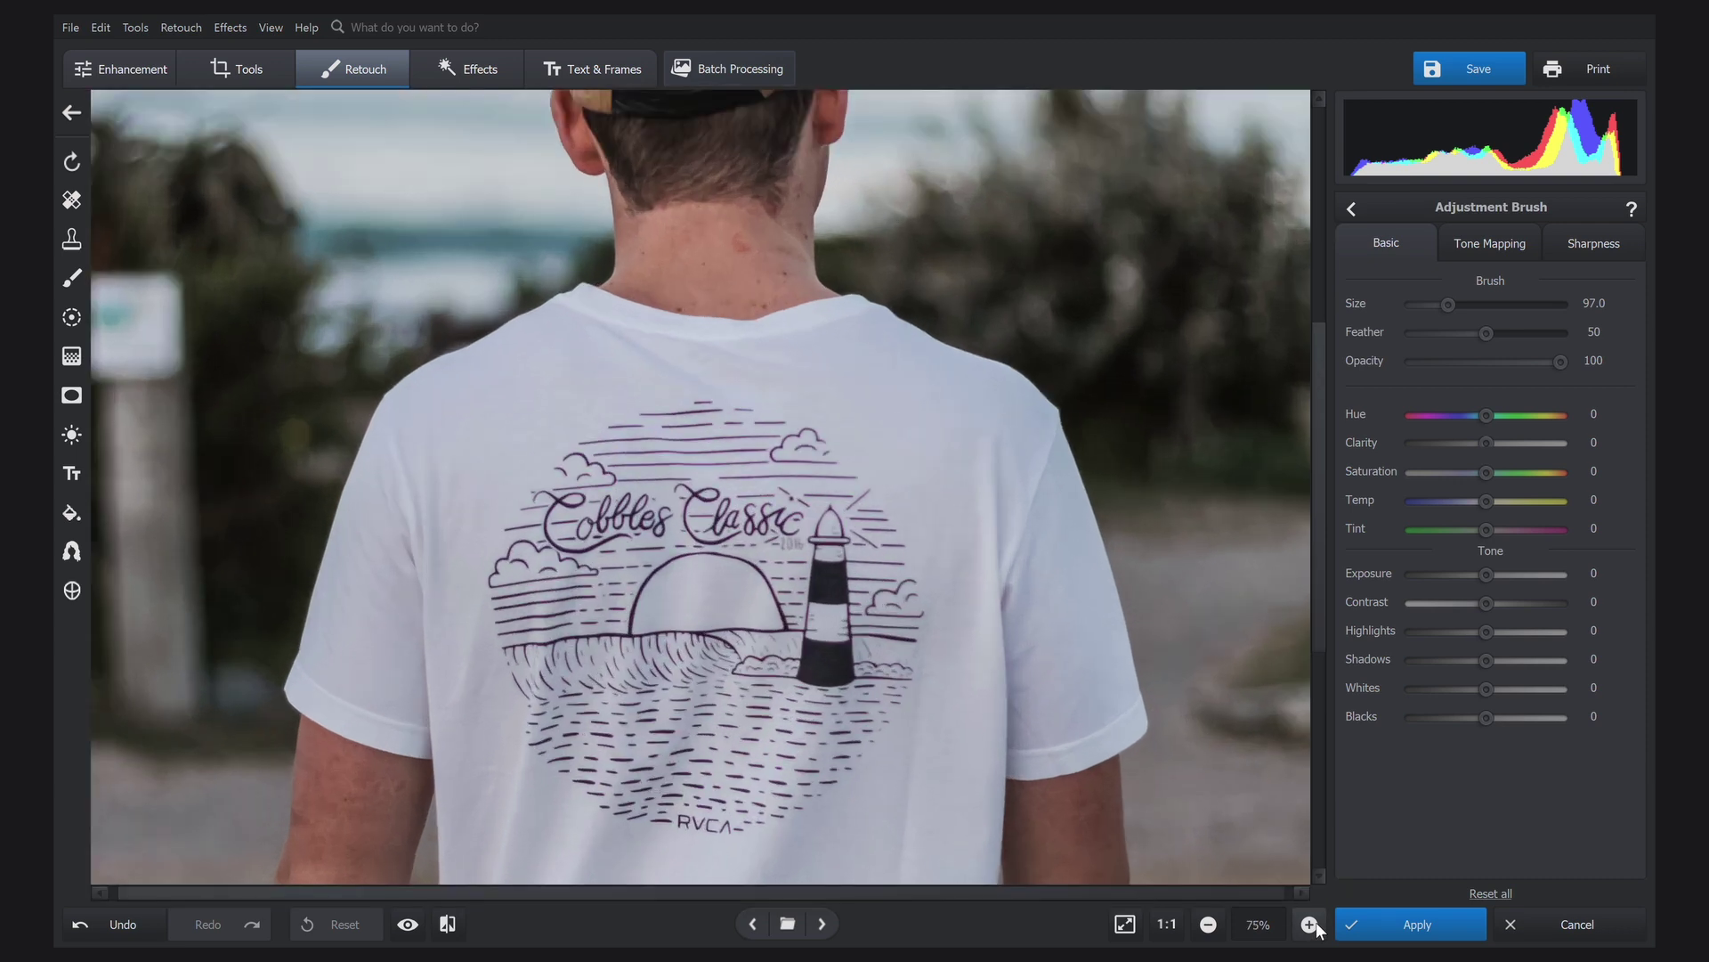
left_click_drag(1321, 614, 1327, 667)
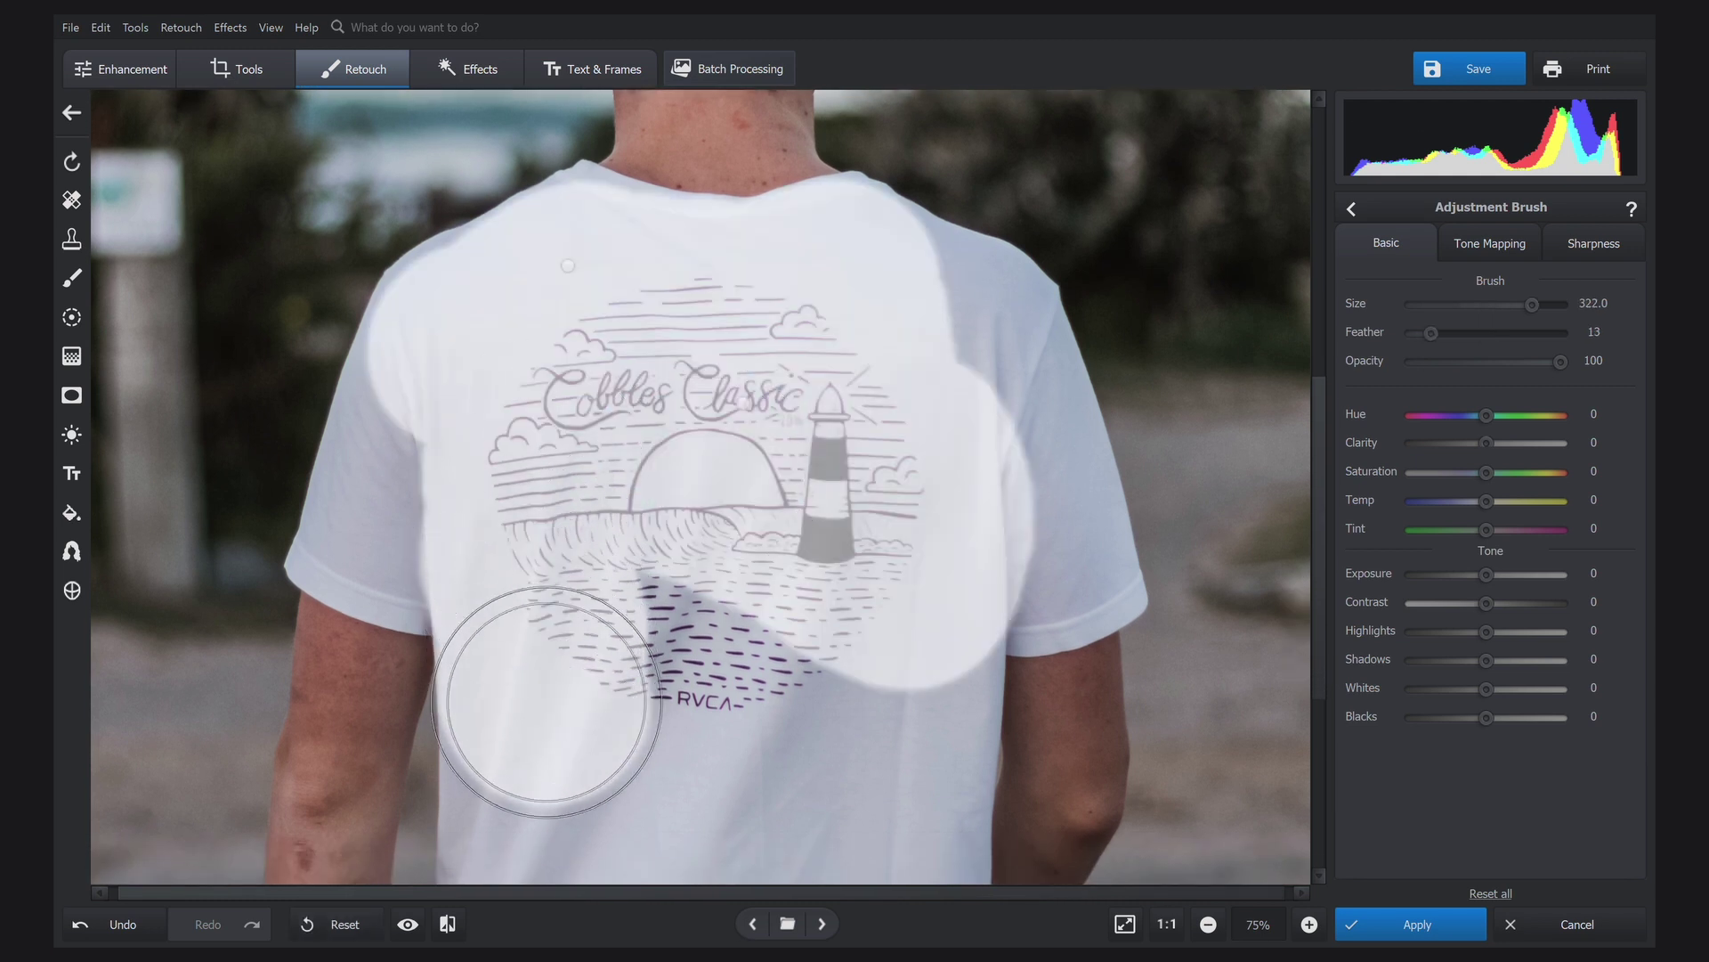
mouse_move(546, 676)
left_mouse_down()
mouse_move(549, 813)
mouse_move(723, 596)
mouse_move(897, 612)
mouse_move(878, 865)
left_mouse_up()
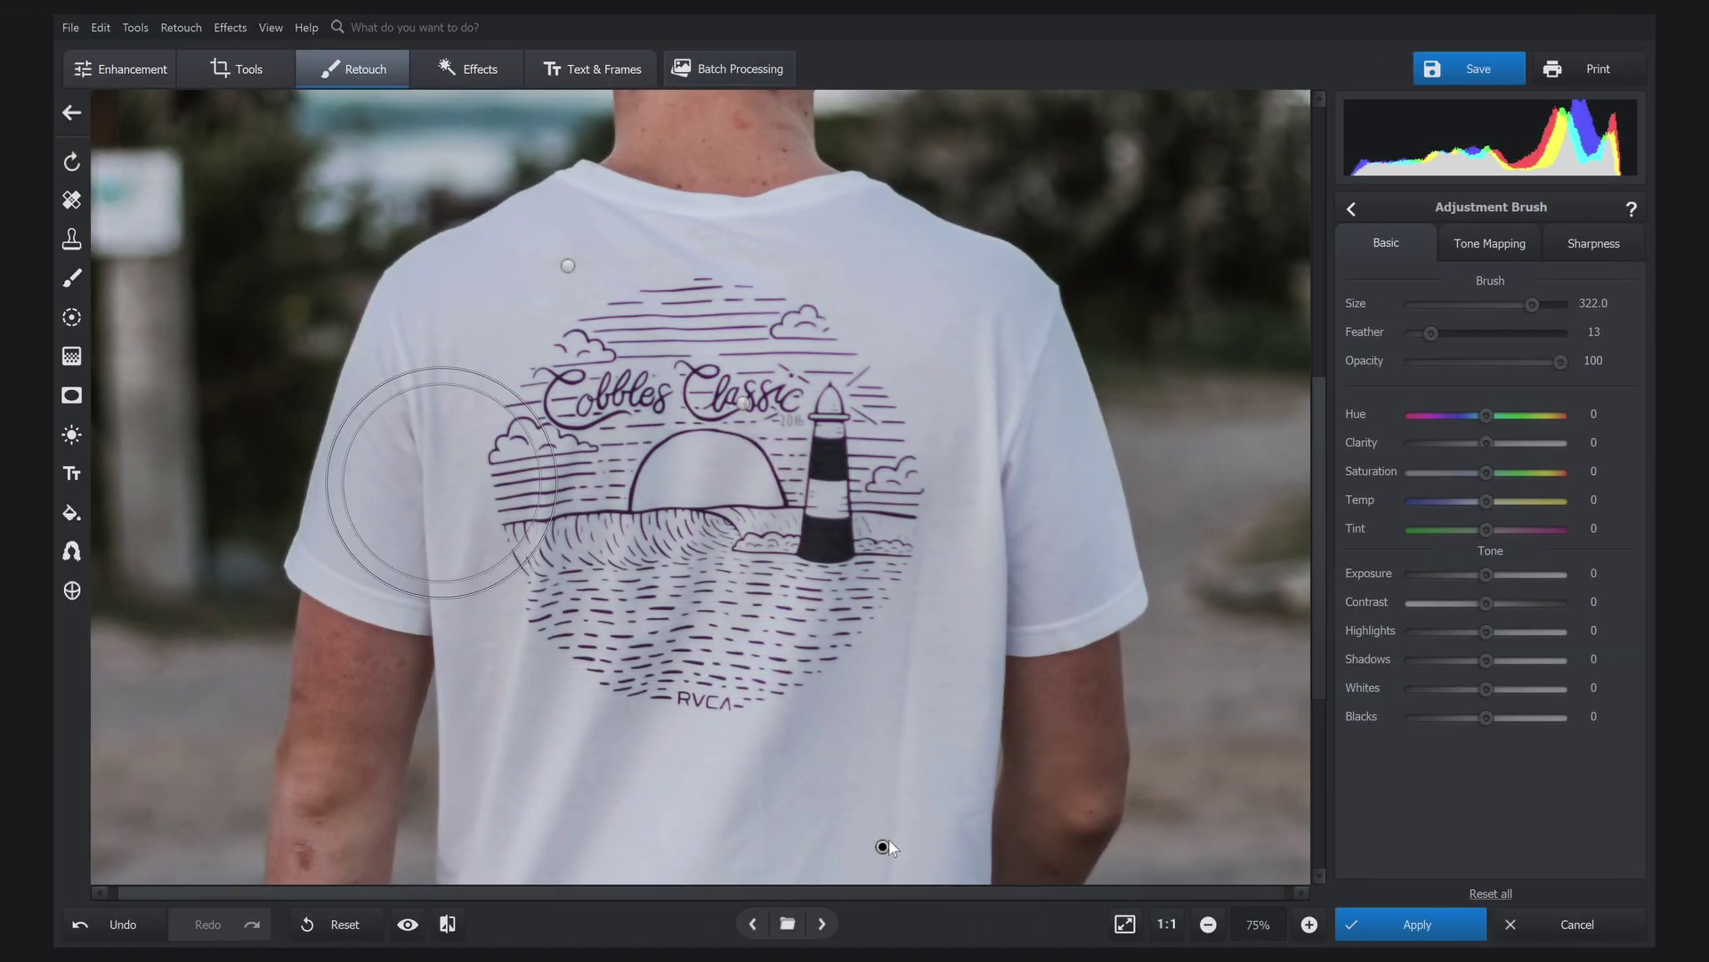
Step: Tint the painted T-shirt area a weakened yellow with Multiply blend, and lower its Exposure slightly
left_click(1492, 253)
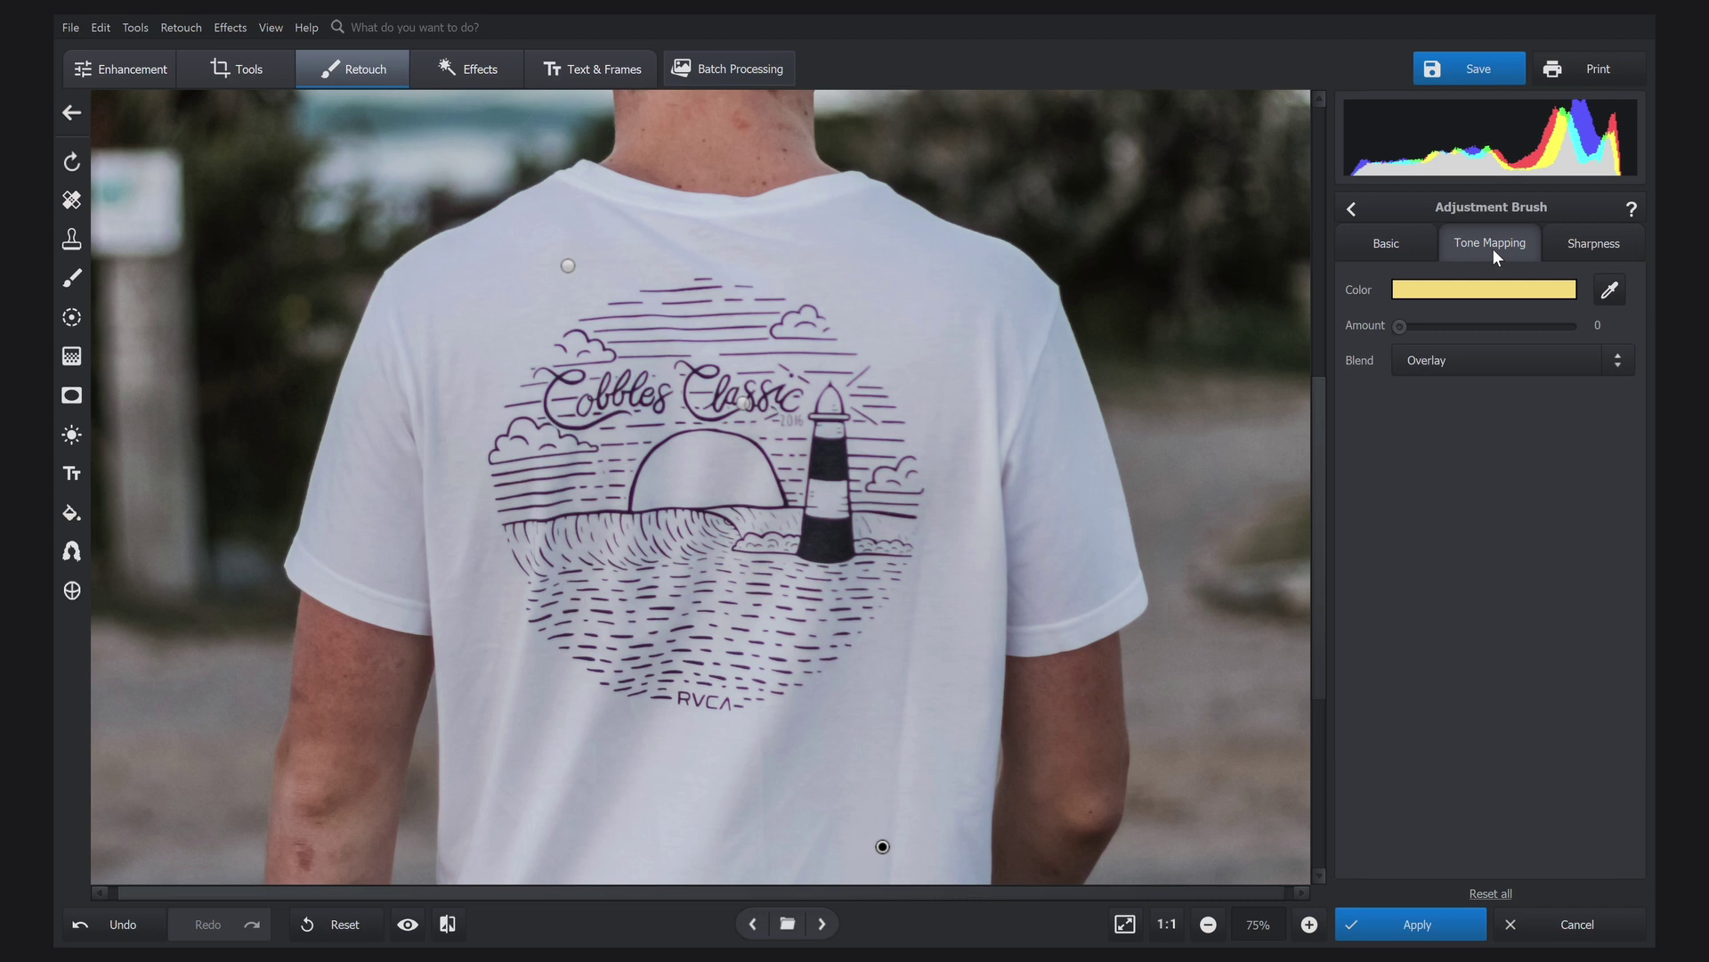
left_click_drag(1402, 323, 1544, 327)
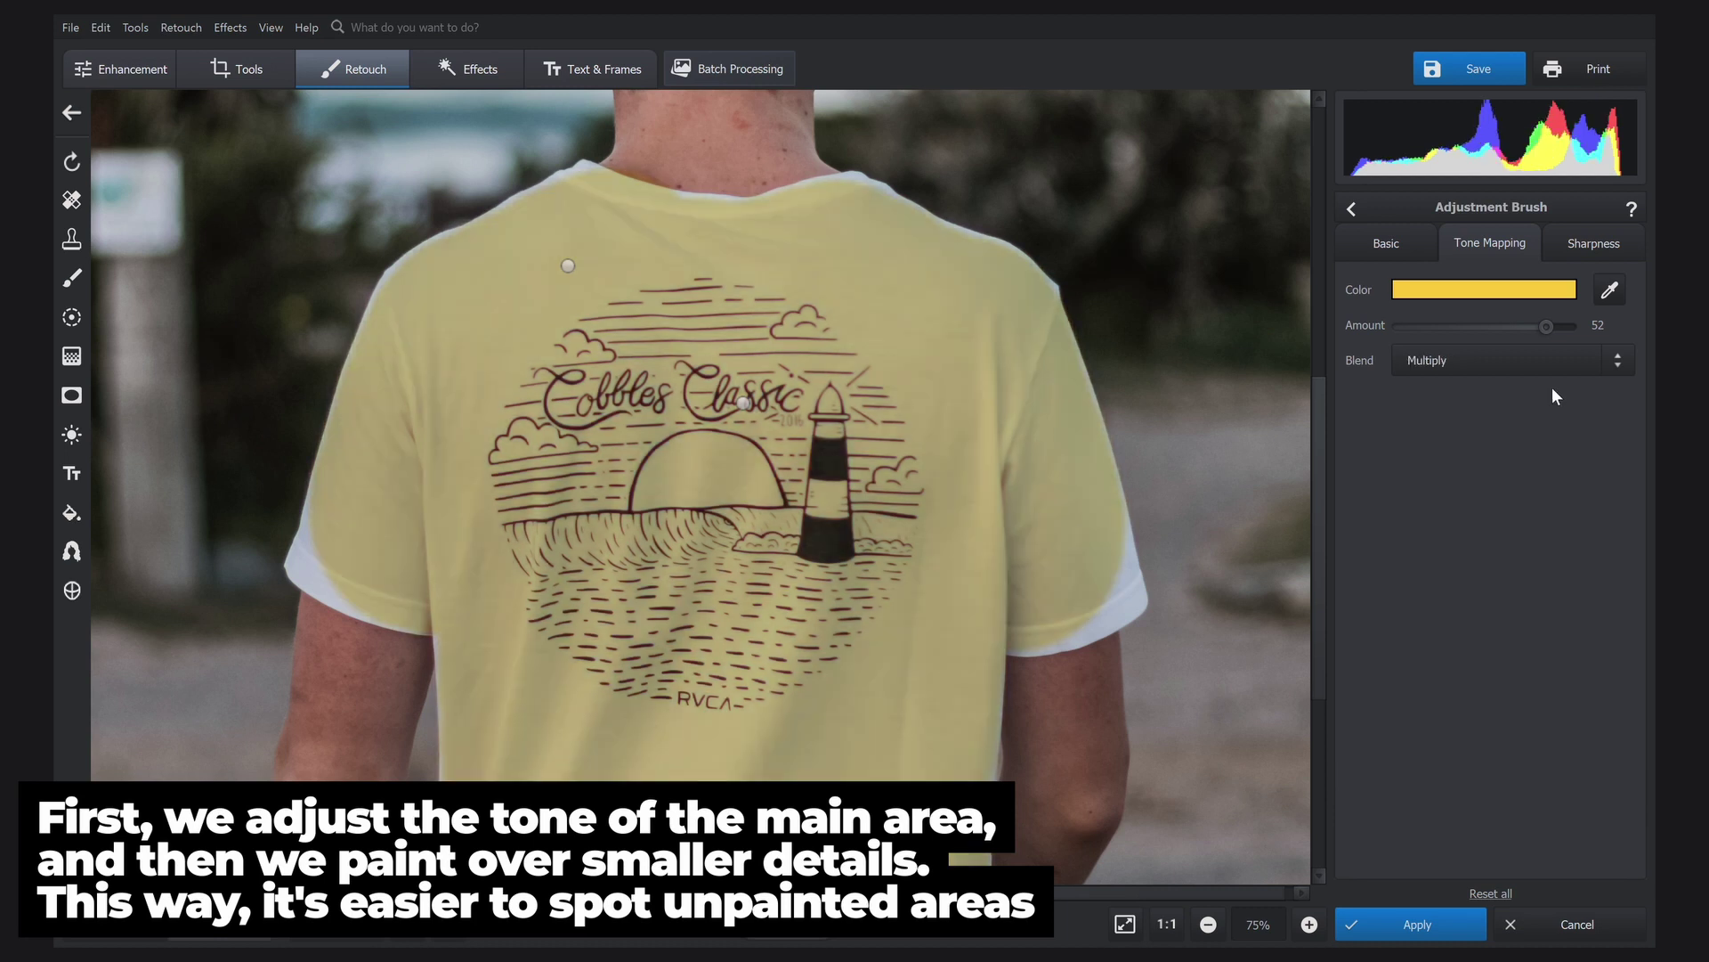
left_click_drag(1546, 328, 1495, 331)
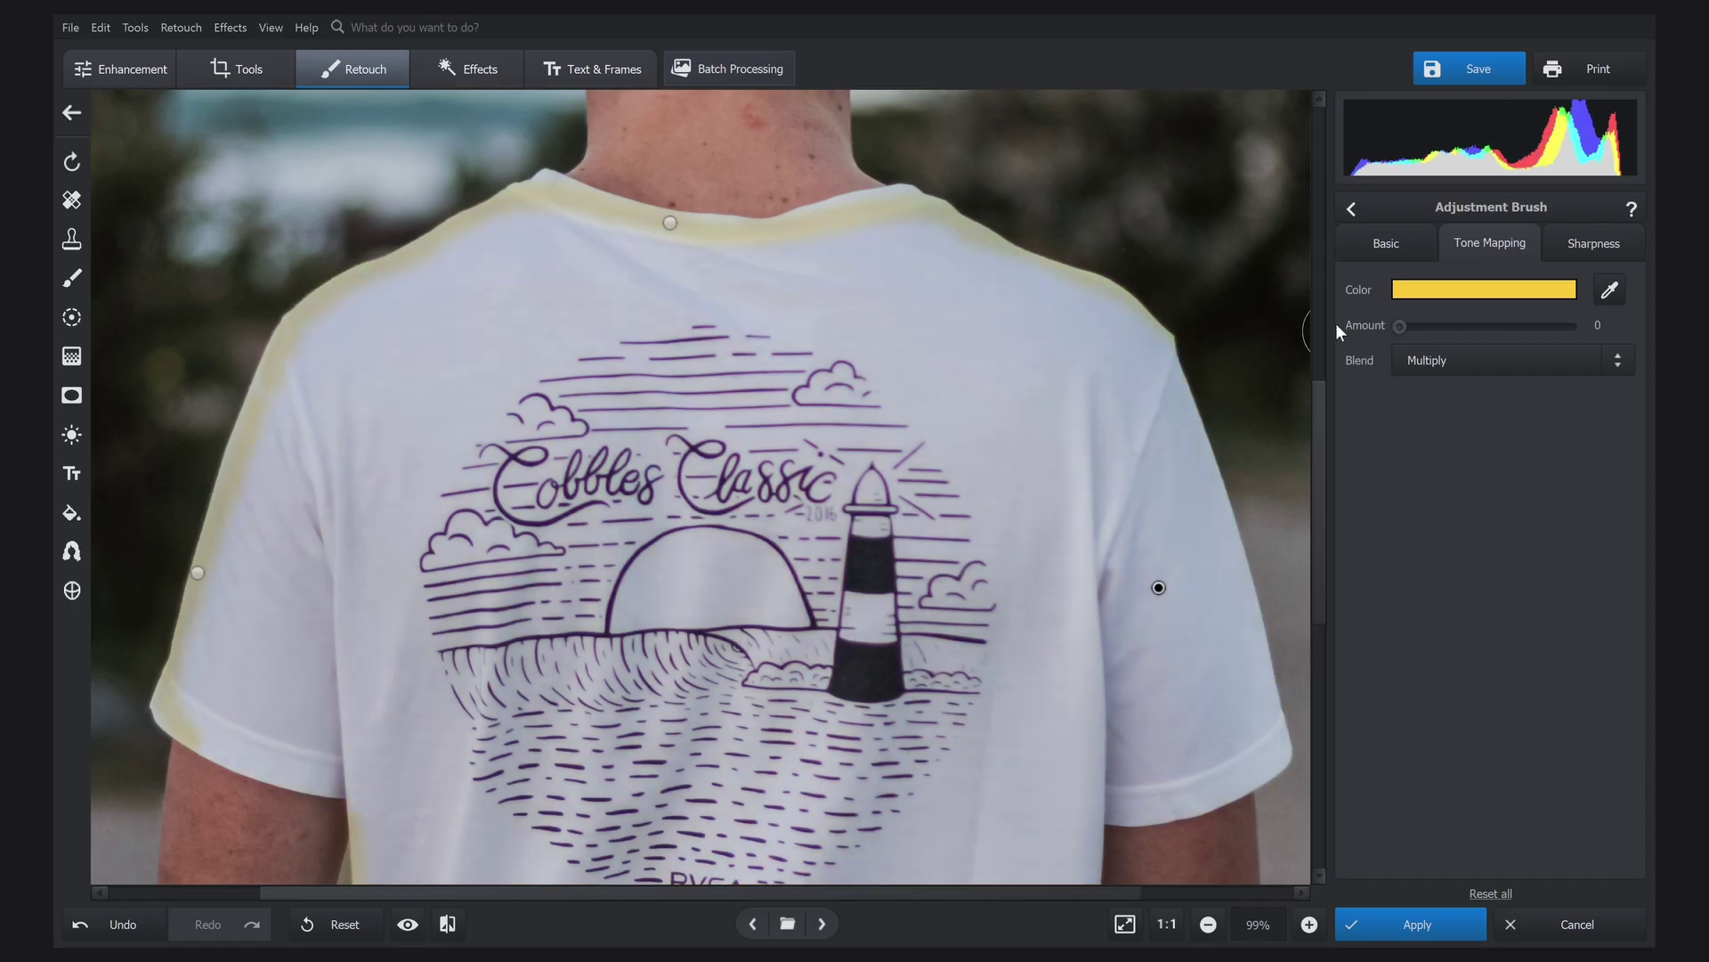
left_click(1386, 243)
left_click_drag(1485, 572, 1480, 574)
Step: Raise Saturation, set Hue to about -141, reset Exposure and cut Highlights to -51, then paint a new area
left_click(1498, 473)
left_click_drag(1487, 416, 1428, 414)
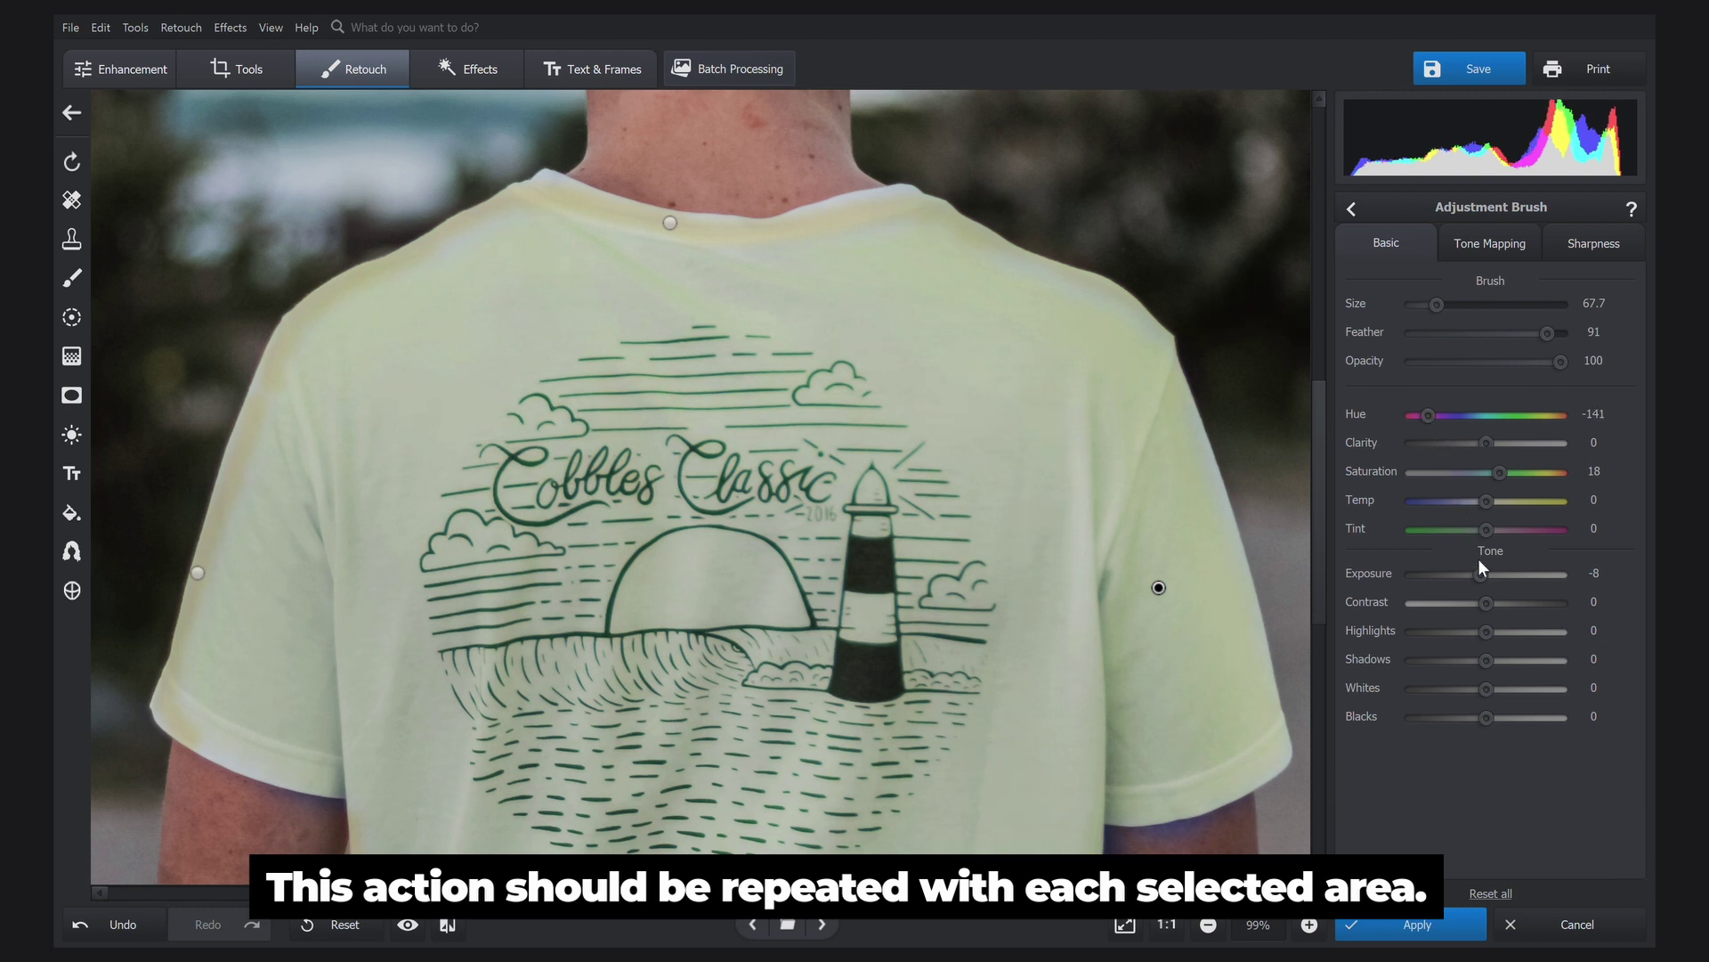
left_click_drag(1483, 631, 1476, 631)
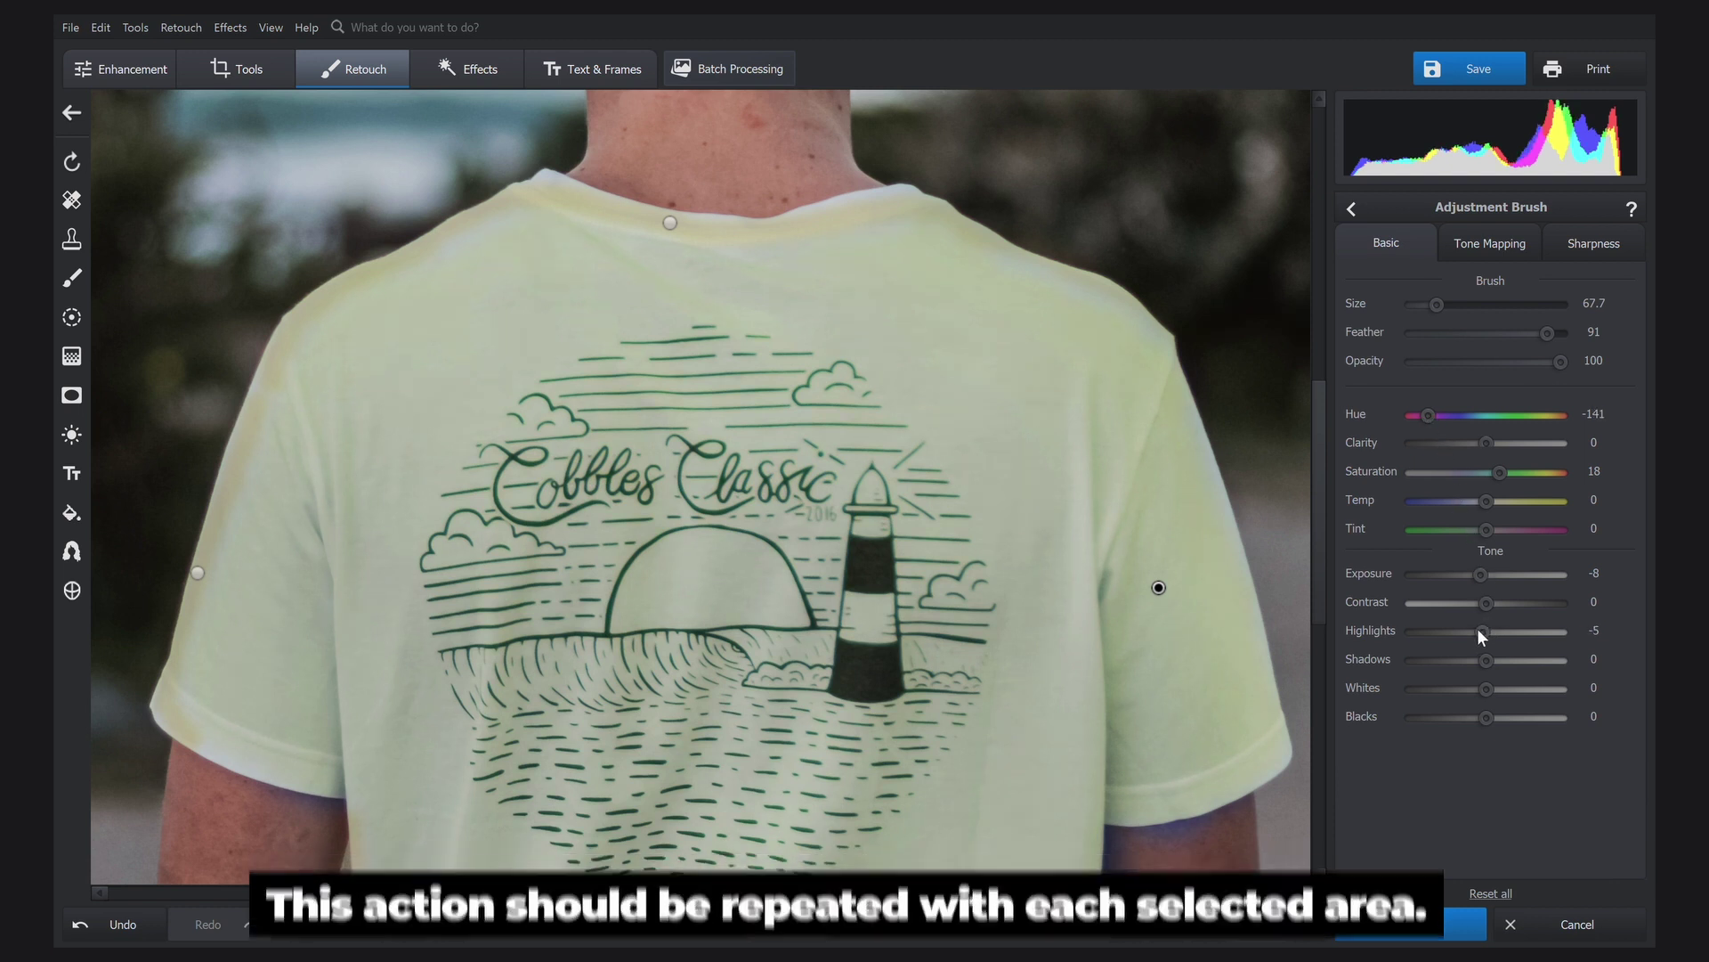
double_click(1481, 576)
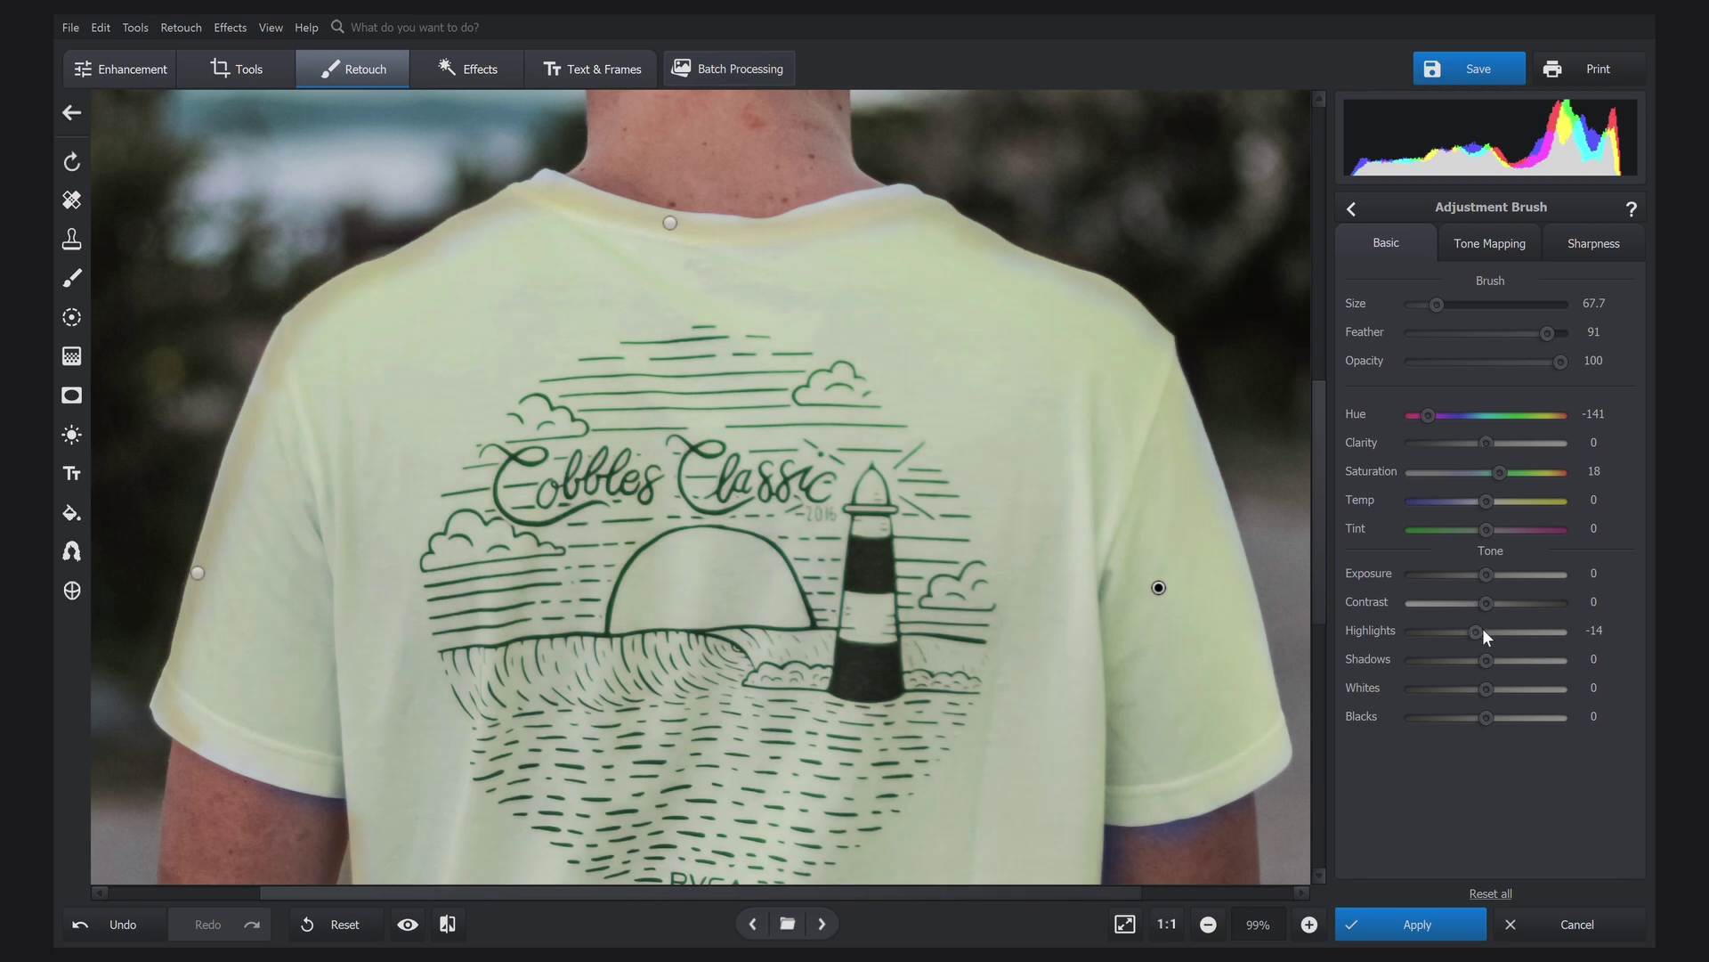
left_click_drag(1461, 632, 1452, 631)
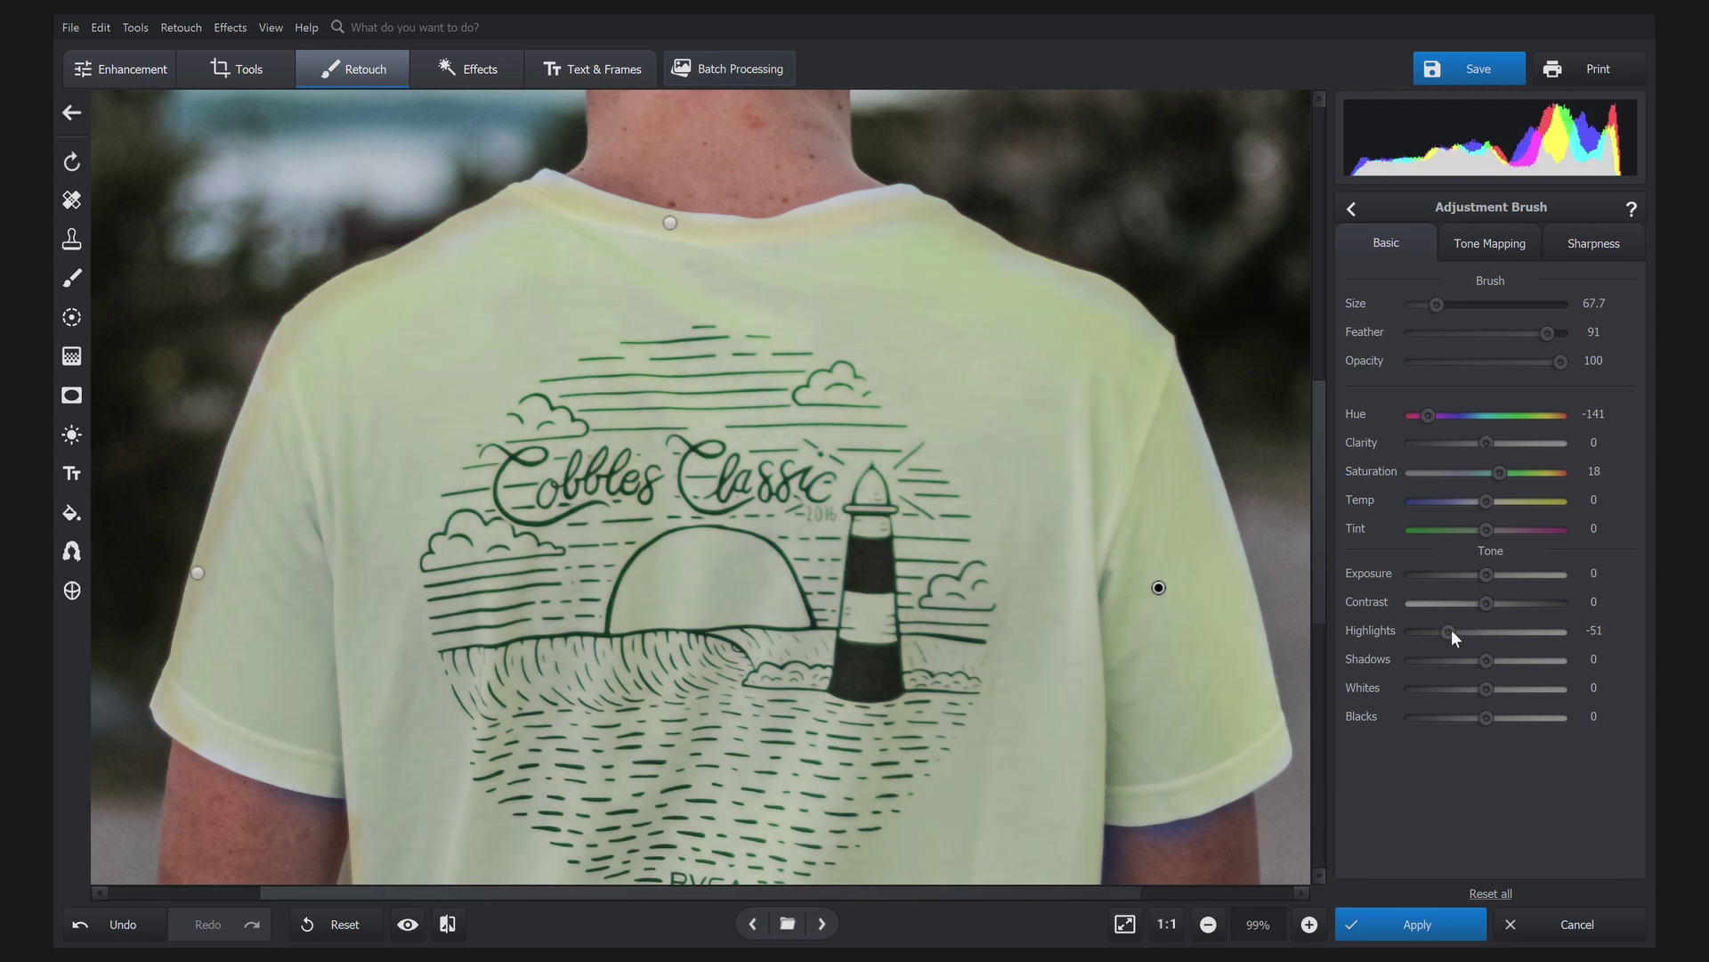
mouse_move(1200, 441)
left_mouse_down()
mouse_move(1215, 508)
mouse_move(1185, 546)
mouse_move(1115, 404)
mouse_move(1057, 378)
mouse_move(1122, 472)
mouse_move(1038, 419)
left_mouse_up()
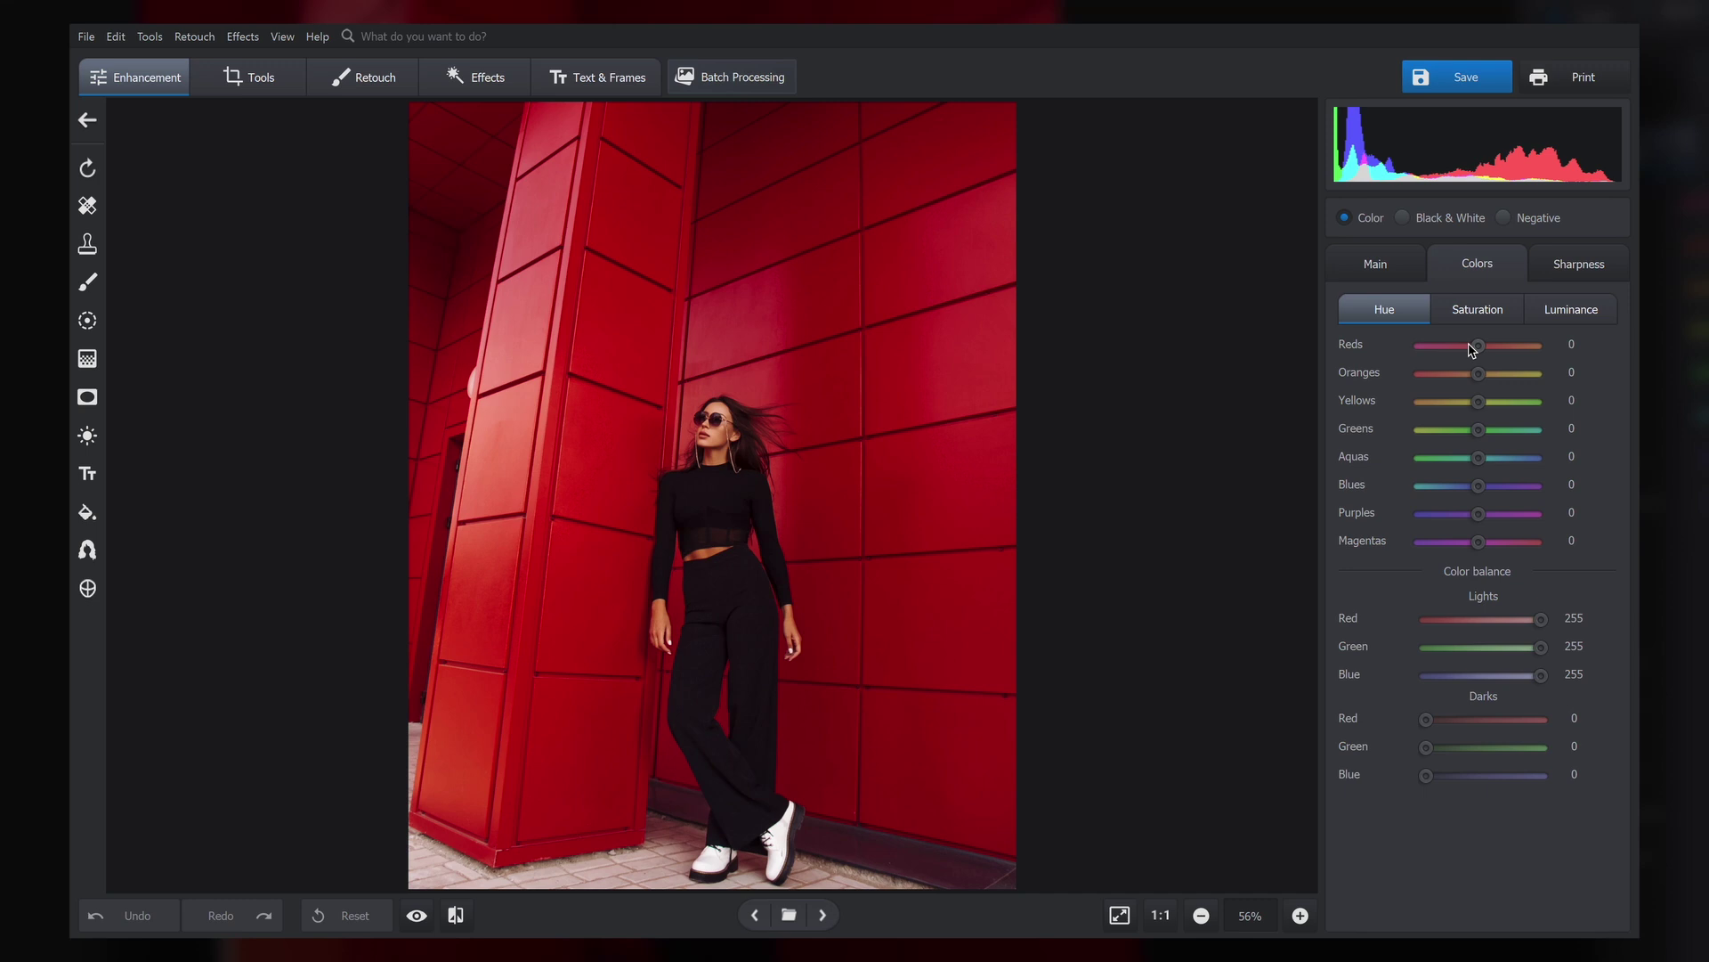
Step: Shift the red wall toward magenta, apply the Fuji ETERNA 250D LUT, and apply Sunset to the batch photos
mouse_move(1469, 347)
left_mouse_down()
mouse_move(1444, 349)
mouse_move(1480, 348)
left_mouse_up()
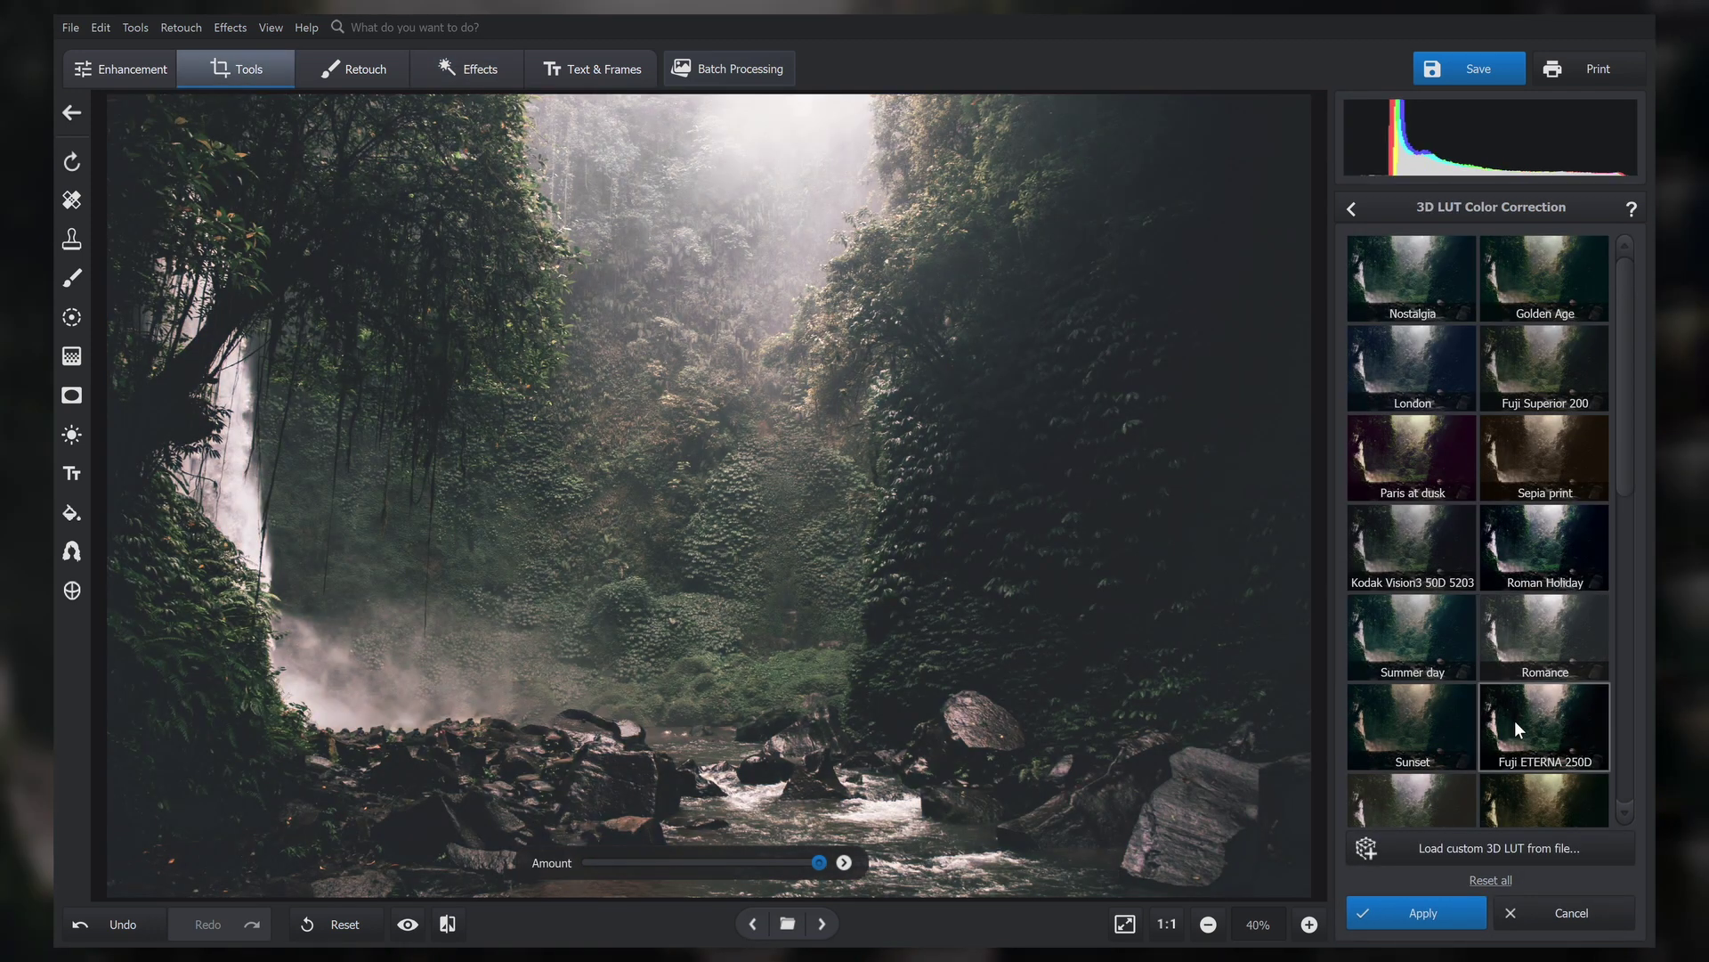
left_click(1514, 724)
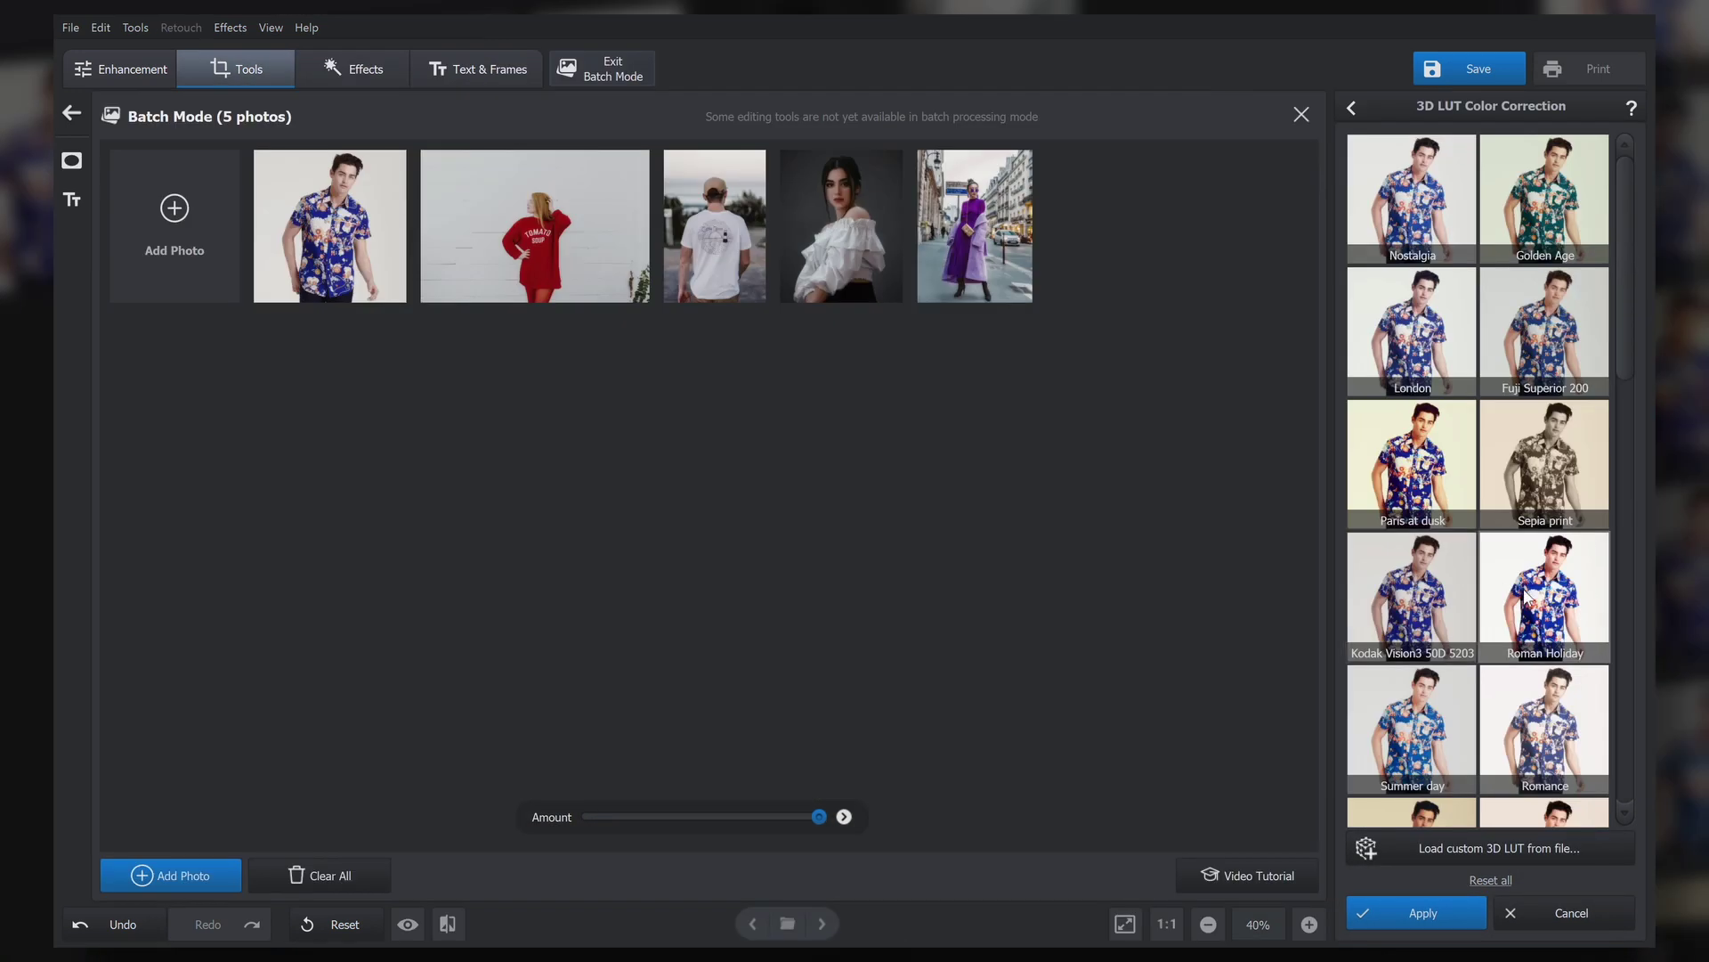
scroll(1525, 598, "down", 2)
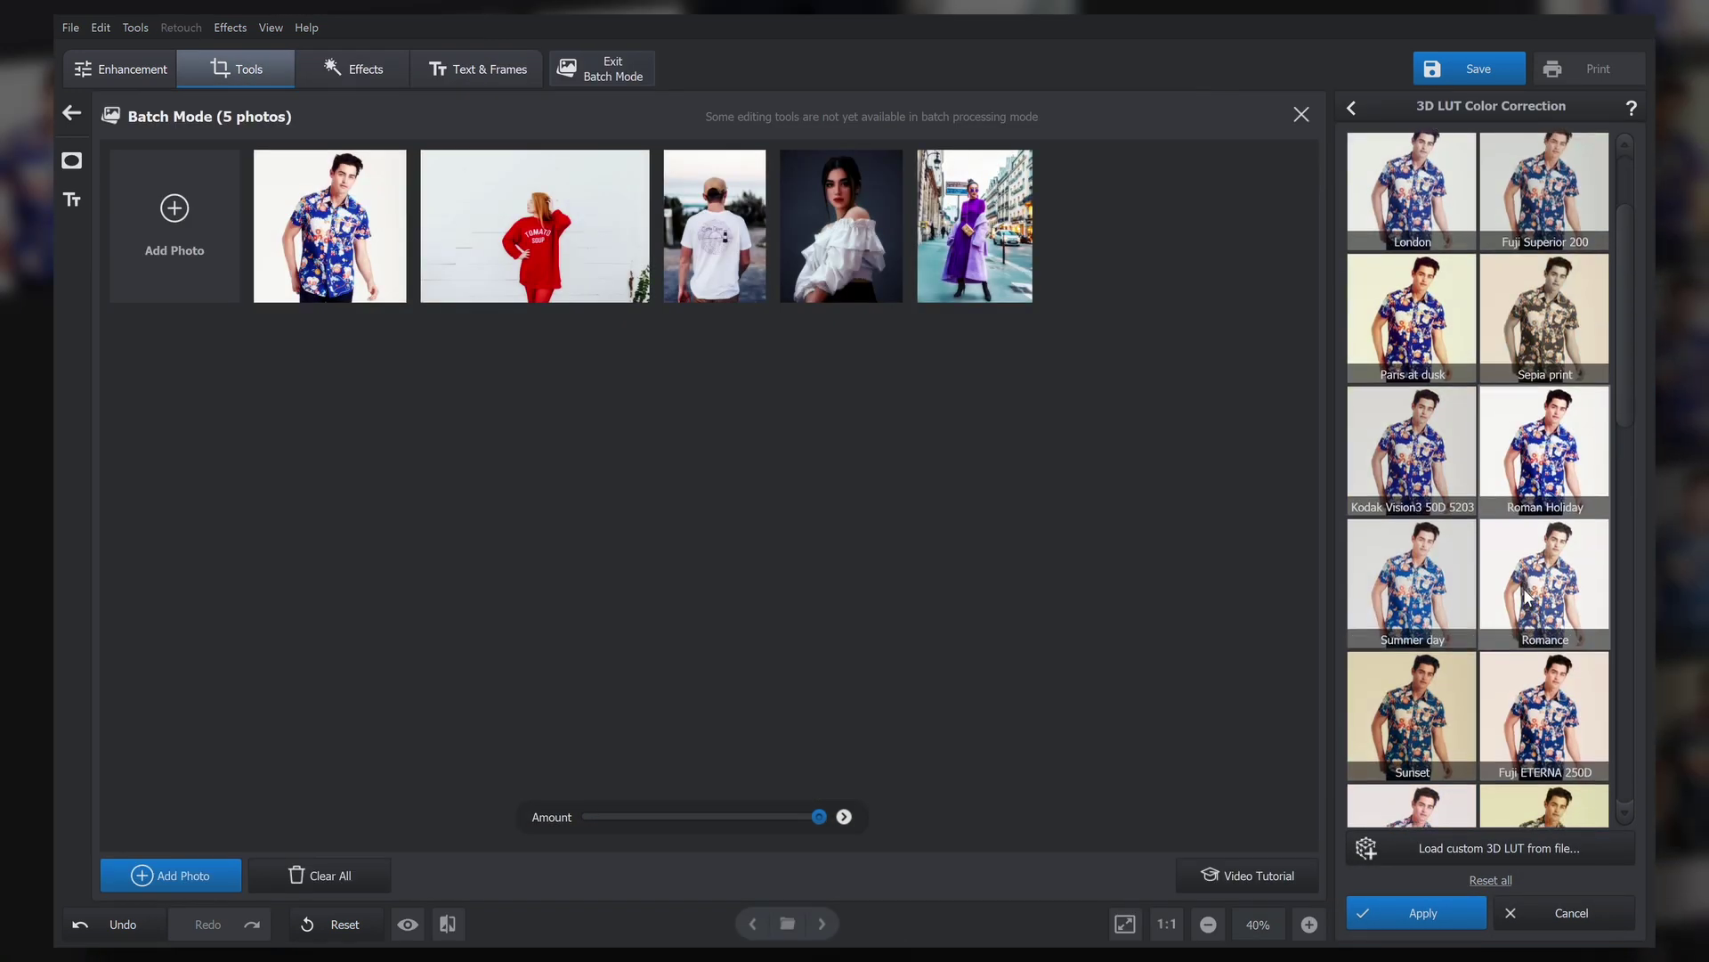
scroll(1526, 598, "down", 1)
left_click(1423, 613)
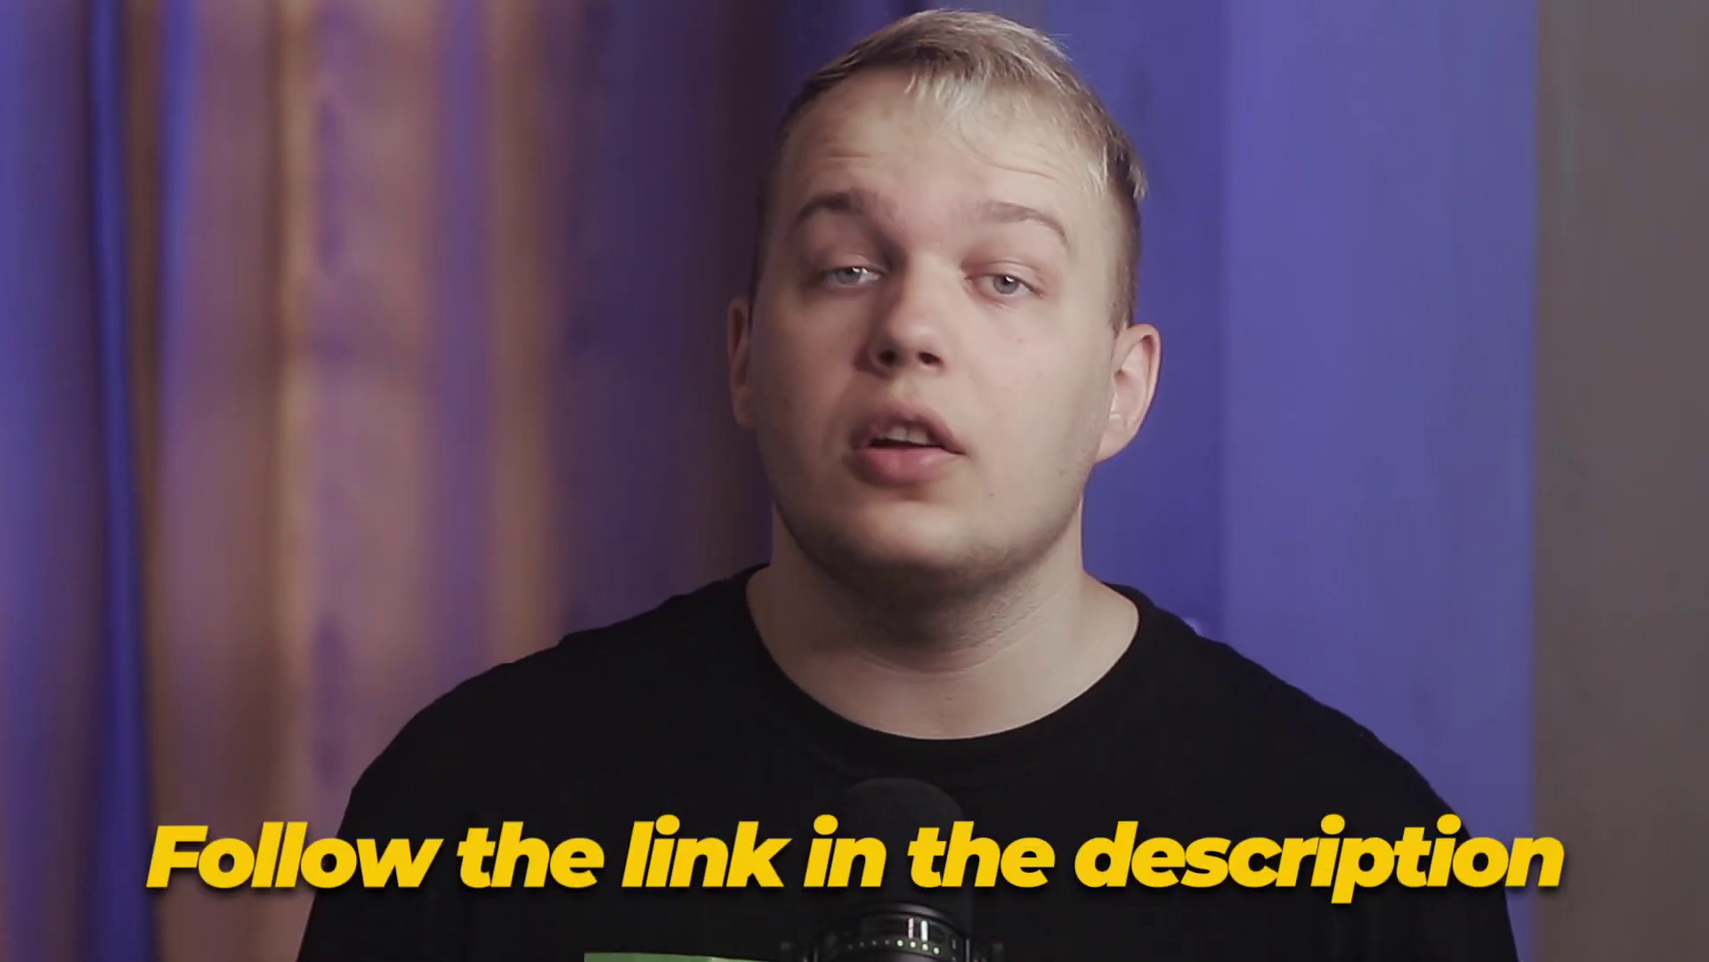